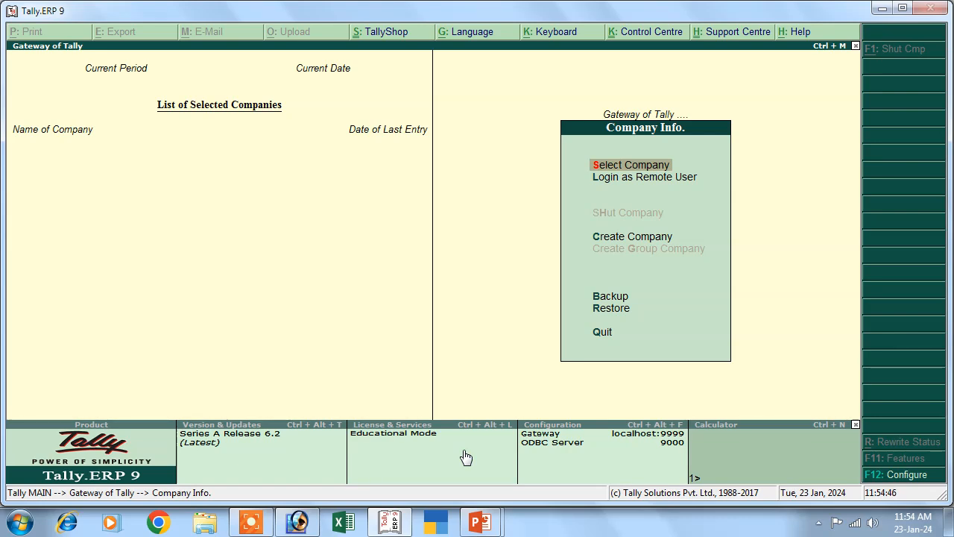
Start creating a company named Abc, keeping Abc as the mailing name and India as the country.
left_click(614, 237)
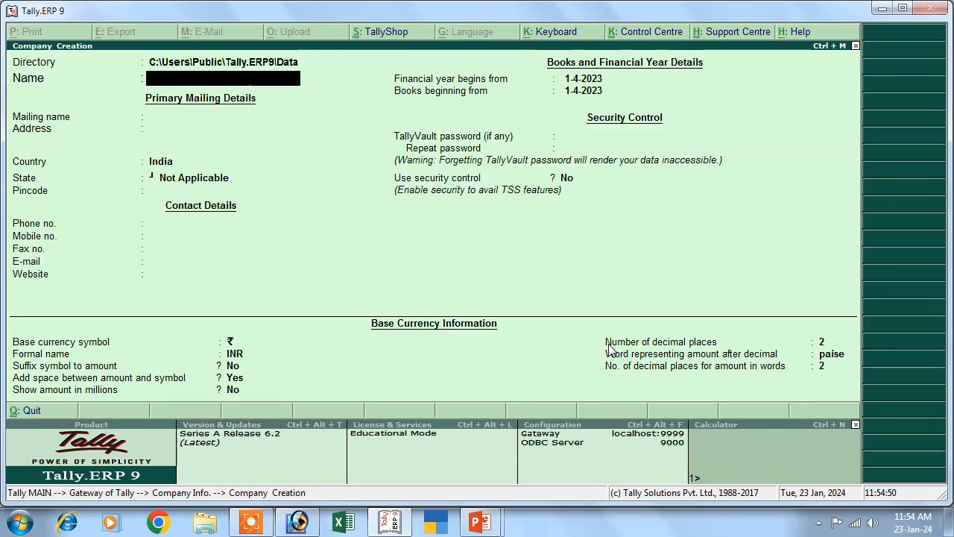
type("Abc")
key("Return")
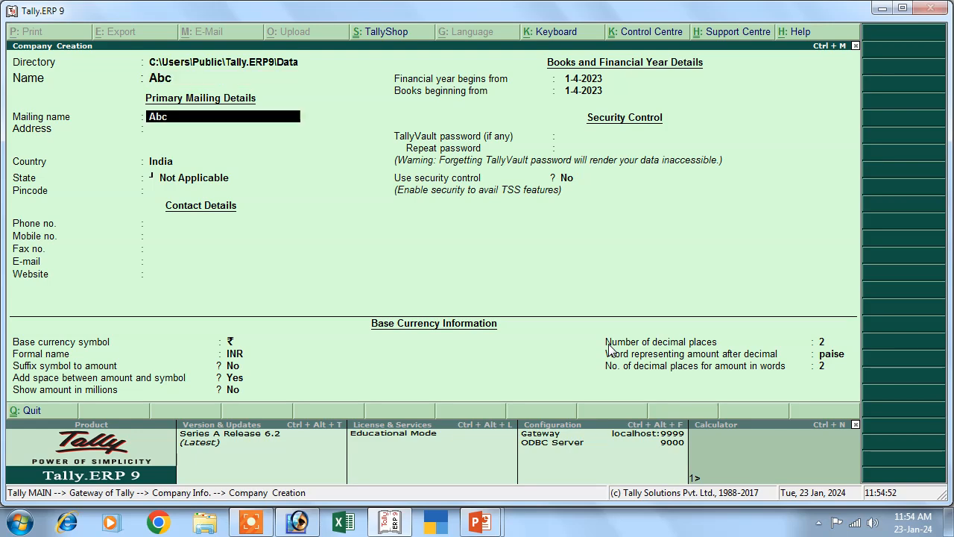
key("Return")
key("Return")
key("Return")
Set the company's state to Bihar and create the company with all remaining default settings.
type("b")
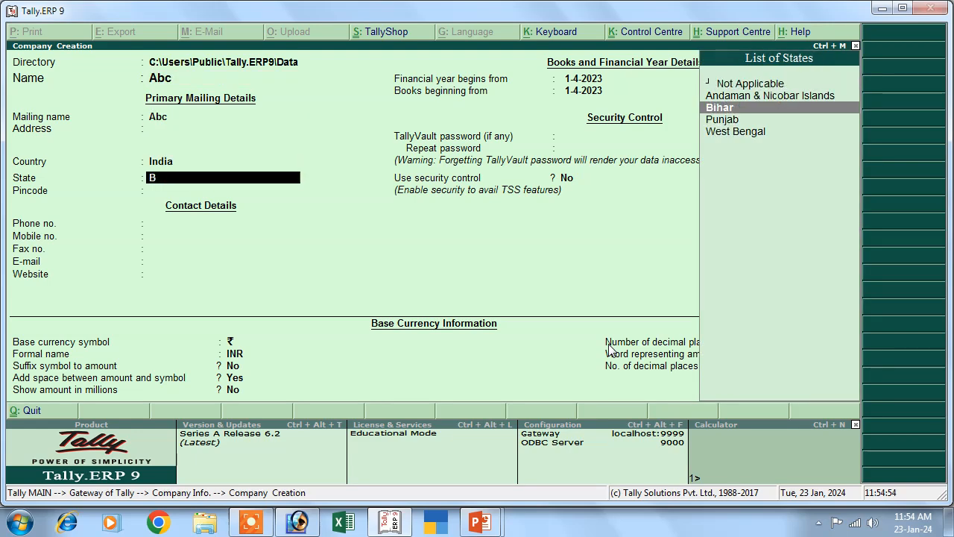
key("Return")
key("Return")
key("Return")
key("Return")
key("Return")
key("Return")
key("Return")
key("Return")
key("Return")
key("Return")
key("Return")
key("Return")
key("Return")
key("Return")
key("Return")
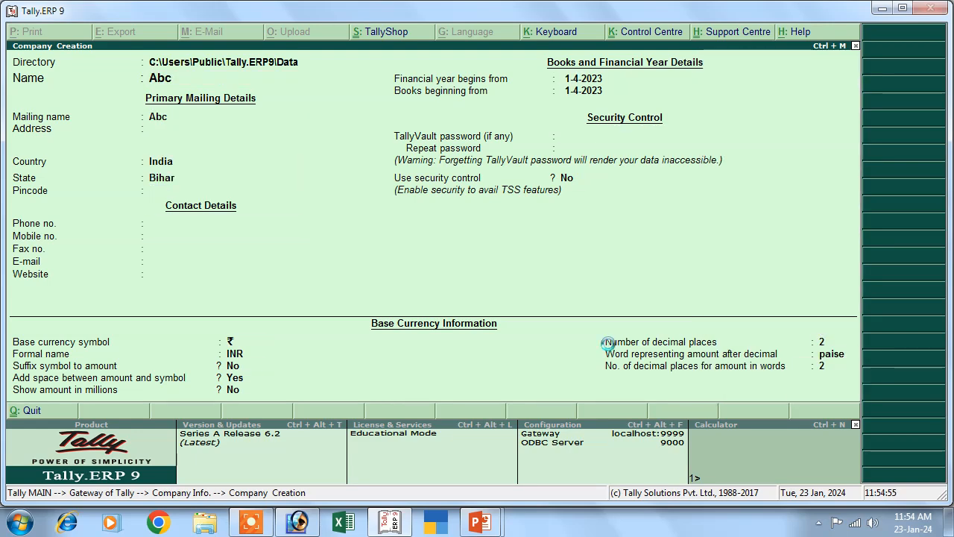
key("Return")
key("Escape")
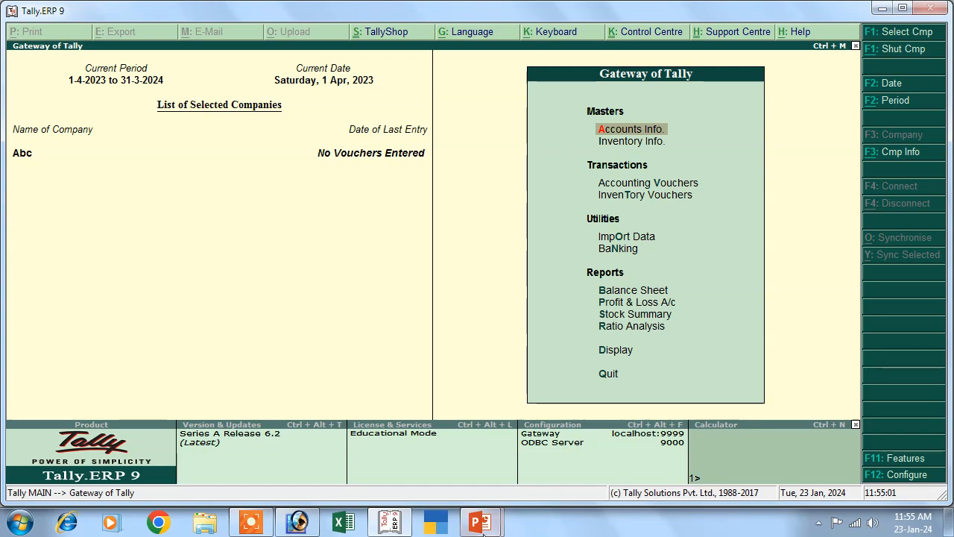
Read the example transactions in the PowerPoint slide show, and return to Tally.ERP 9.
mouse_move(481, 526)
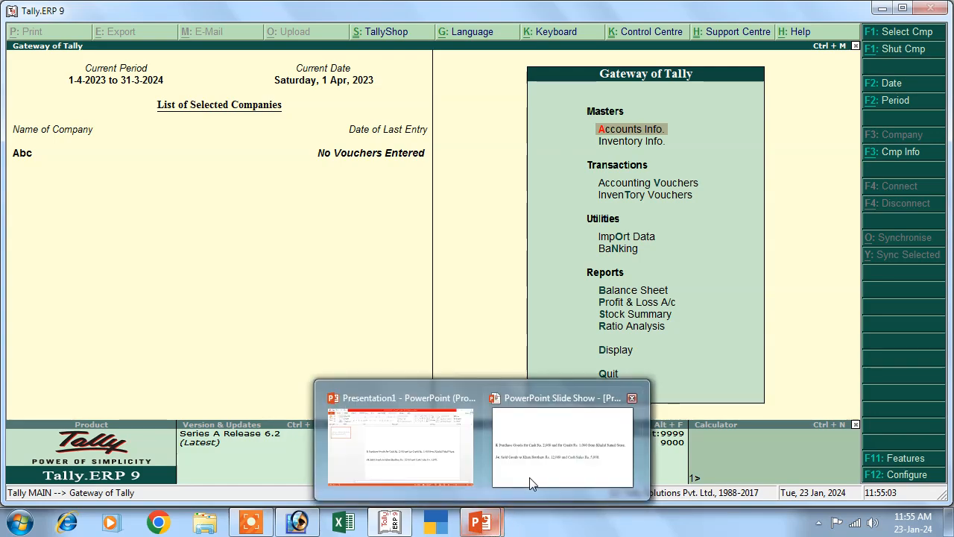
left_click(529, 480)
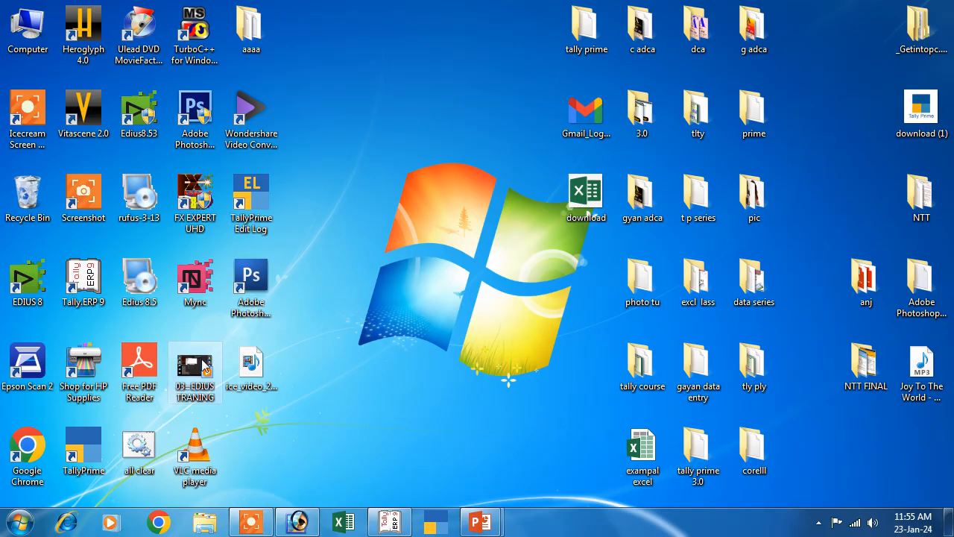
left_click(389, 522)
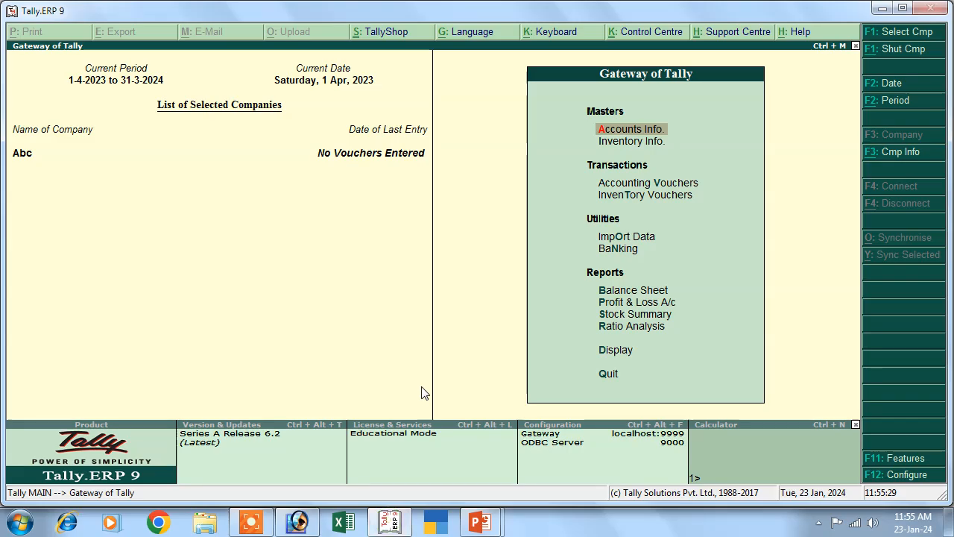
Start a purchase accounting voucher with supplier invoice number 033 dated 1-Apr-2023.
left_click(638, 186)
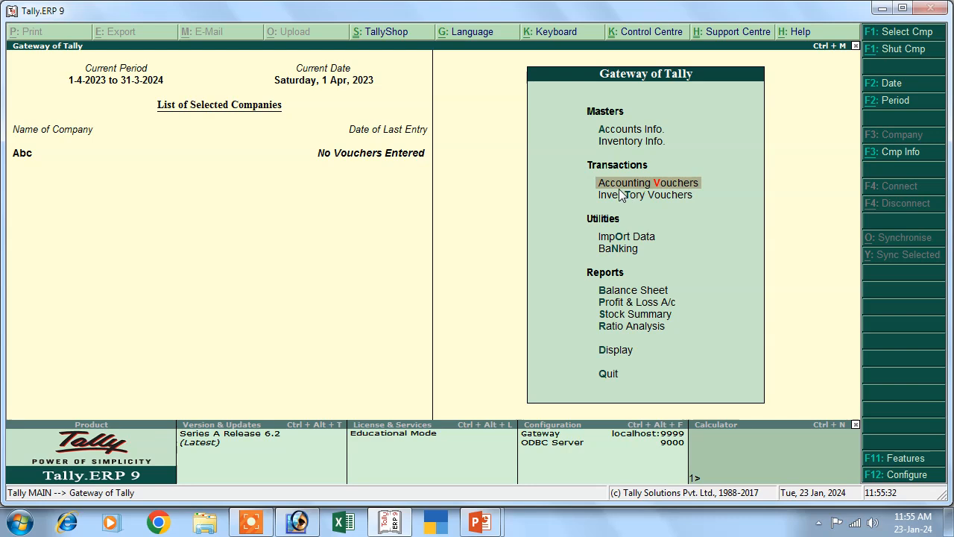
left_click(658, 186)
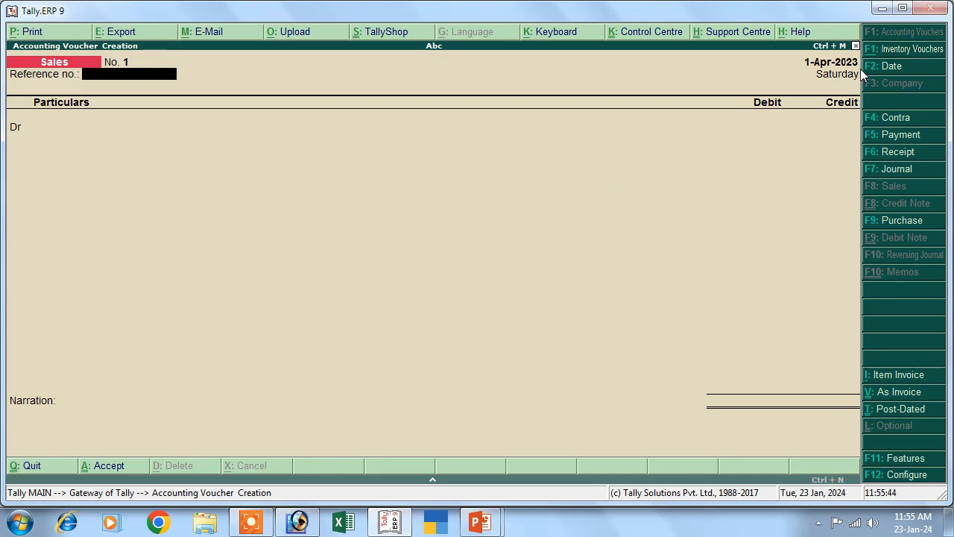
left_click(889, 221)
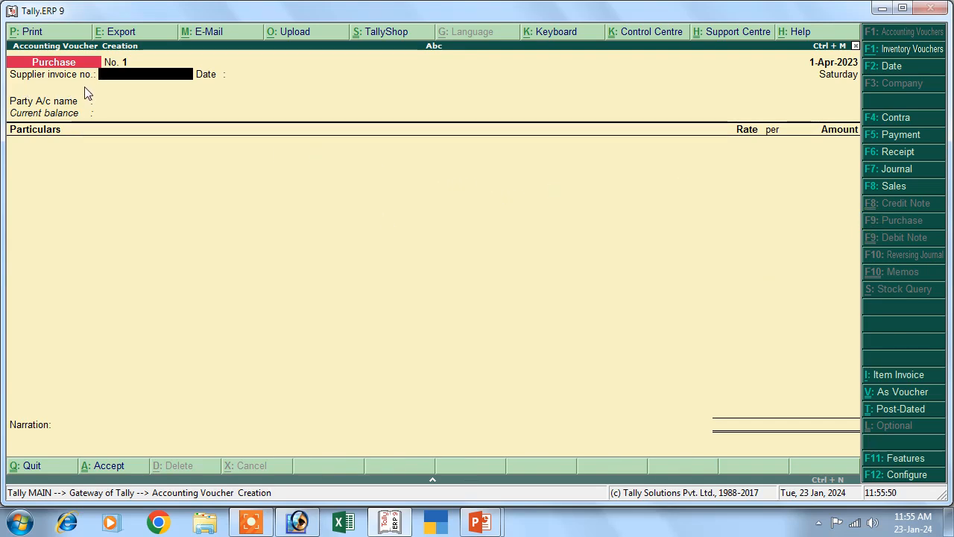
type("033")
key("Return")
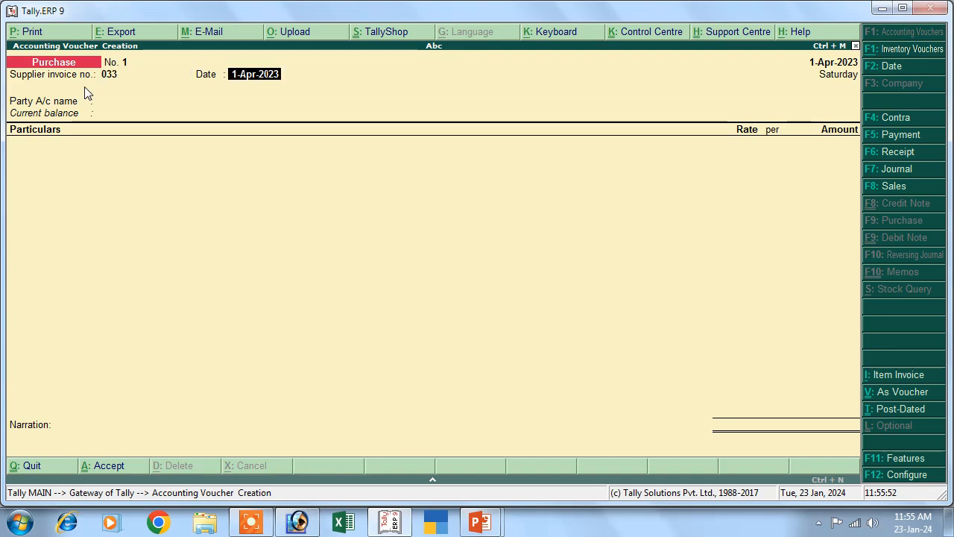
key("Return")
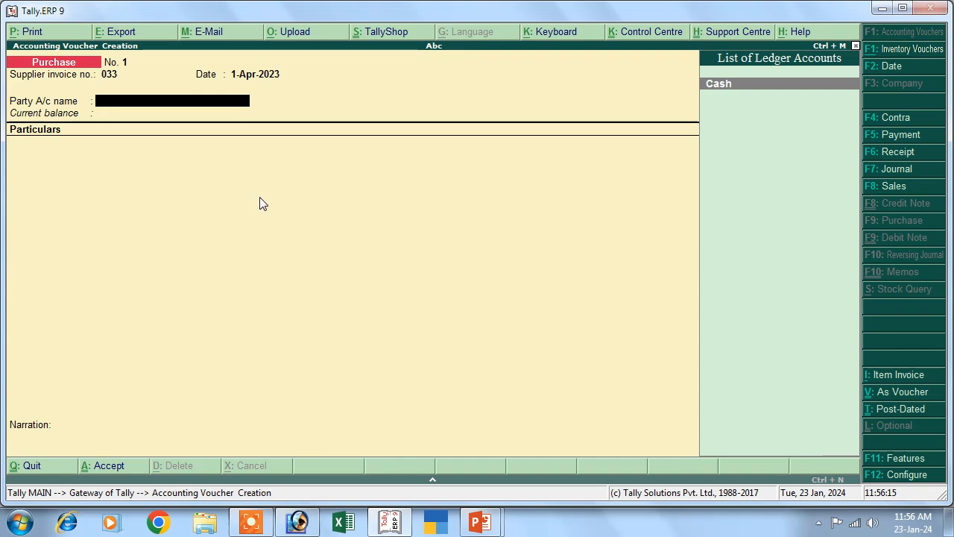
Switch the purchase entry to voucher mode with debit and credit lines, keeping the invoice number and date.
key("ctrl+v")
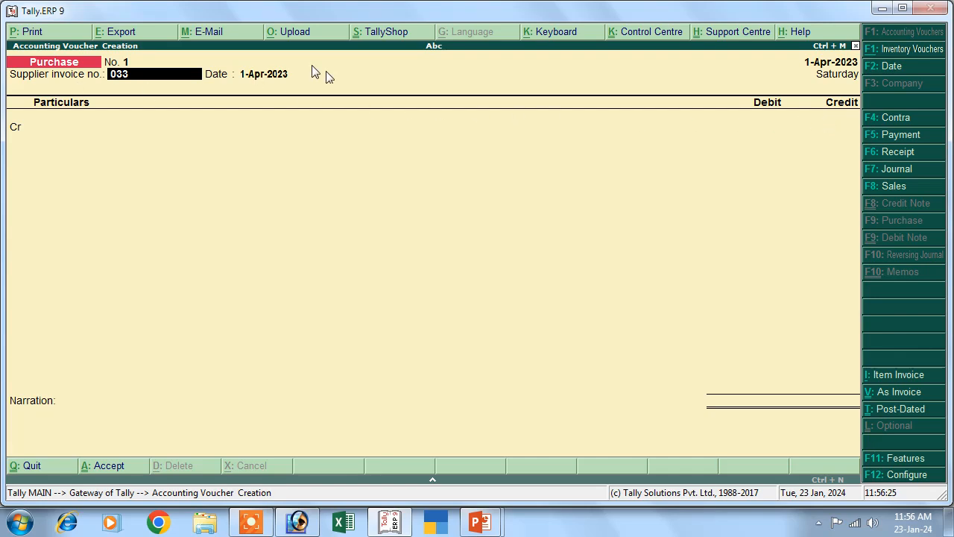
key("Return")
key("Return")
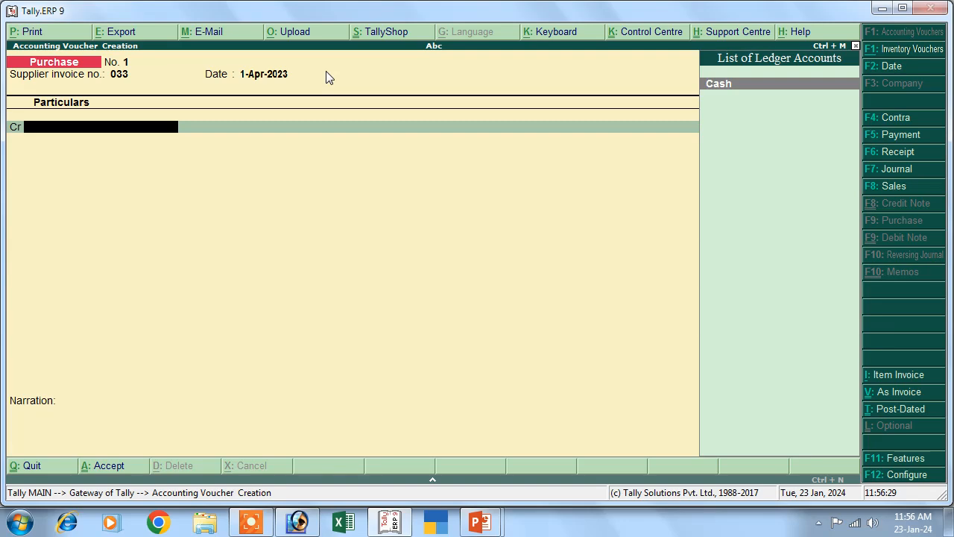
Credit the Cash ledger with 2,000, accepting the default supplier details.
key("Return")
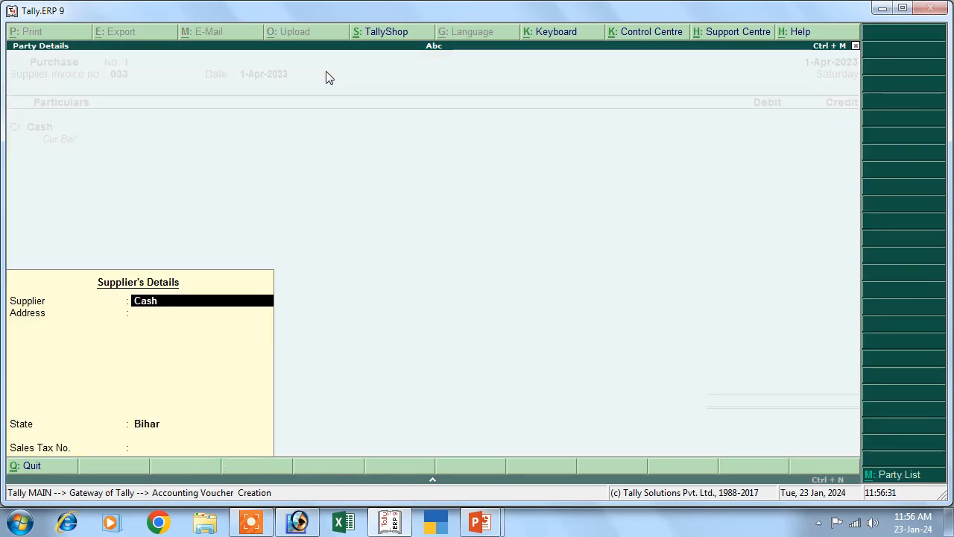
key("Return")
key("Return")
key("Return")
key("Return")
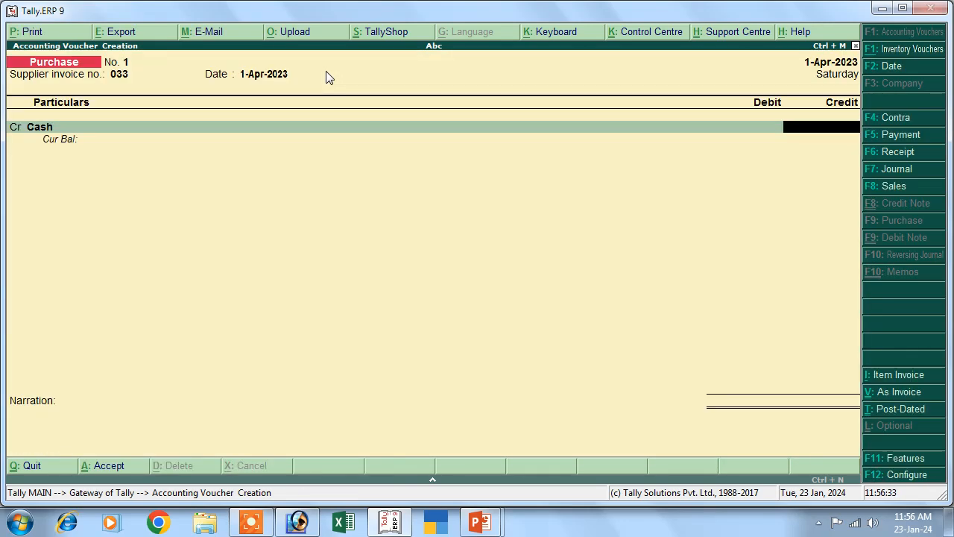
type("2000")
key("Return")
key("Return")
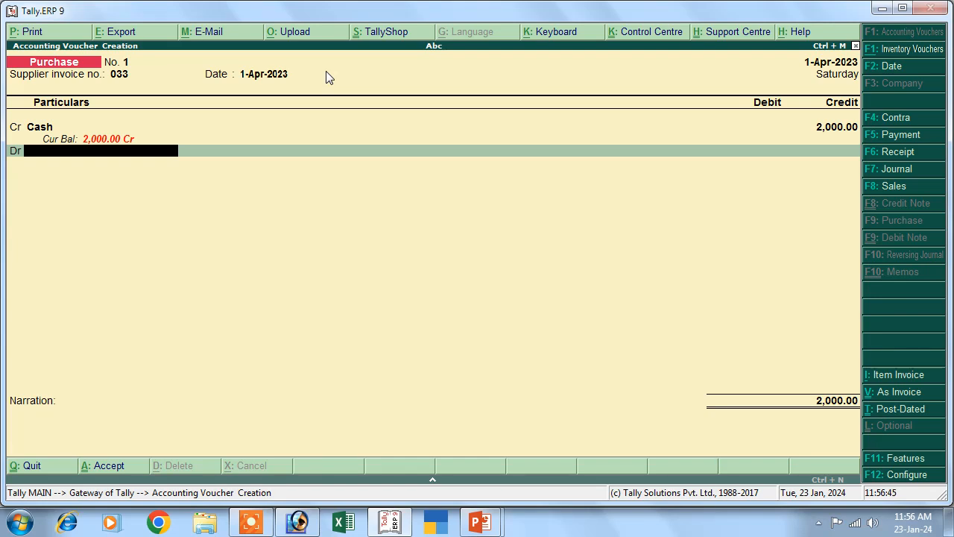
Create a ledger named Purchase under Purchase Accounts and use it for the voucher's debit line.
key("alt+c")
type("Purchase")
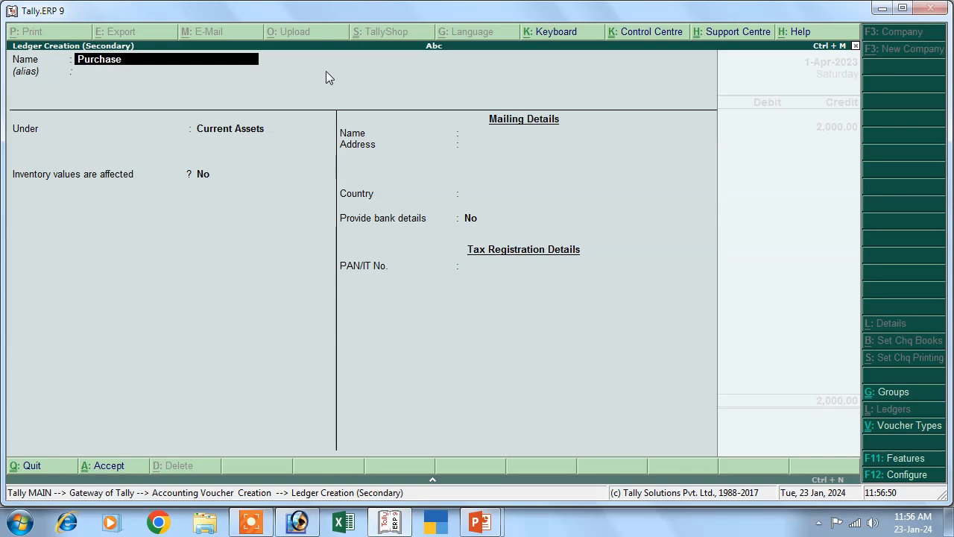
key("Return")
key("Return")
type("P")
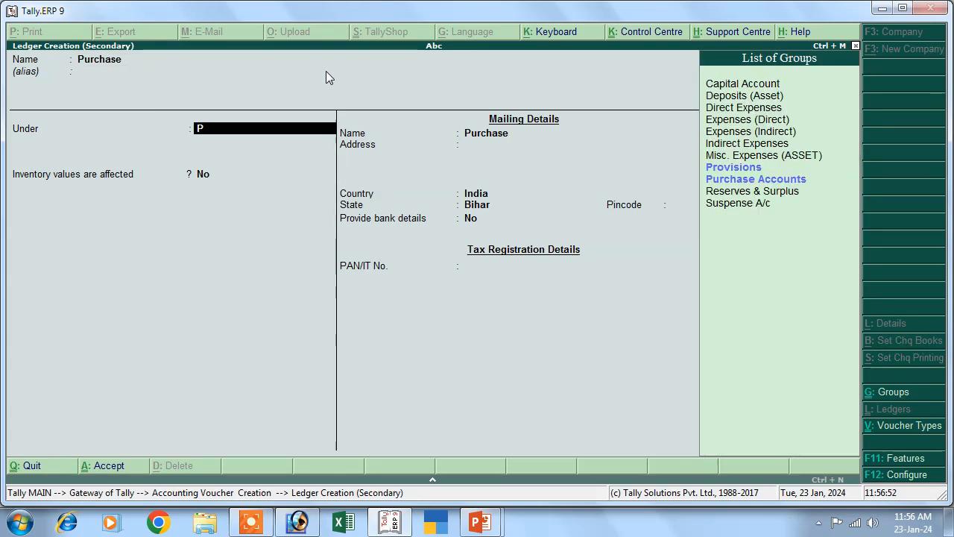
key("Down")
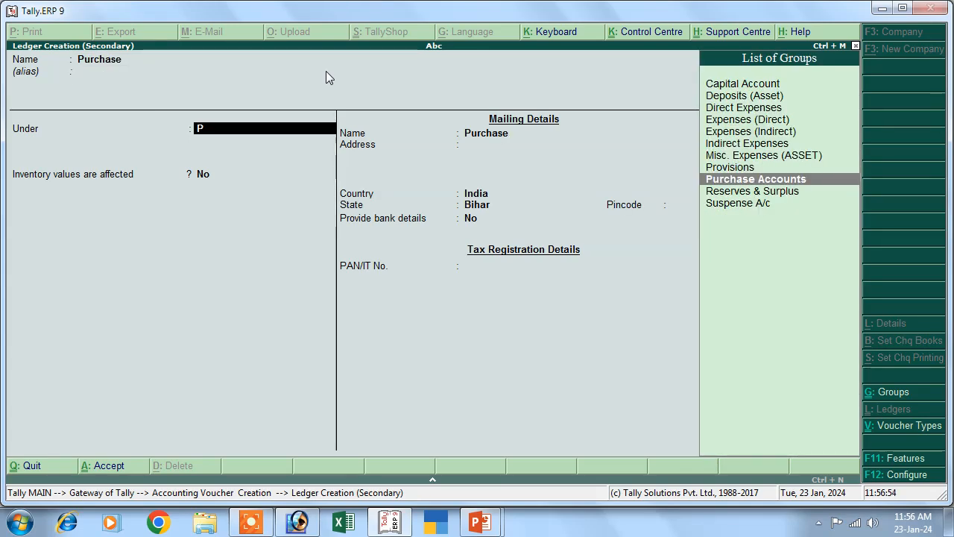
key("Return")
key("Return")
key("Return")
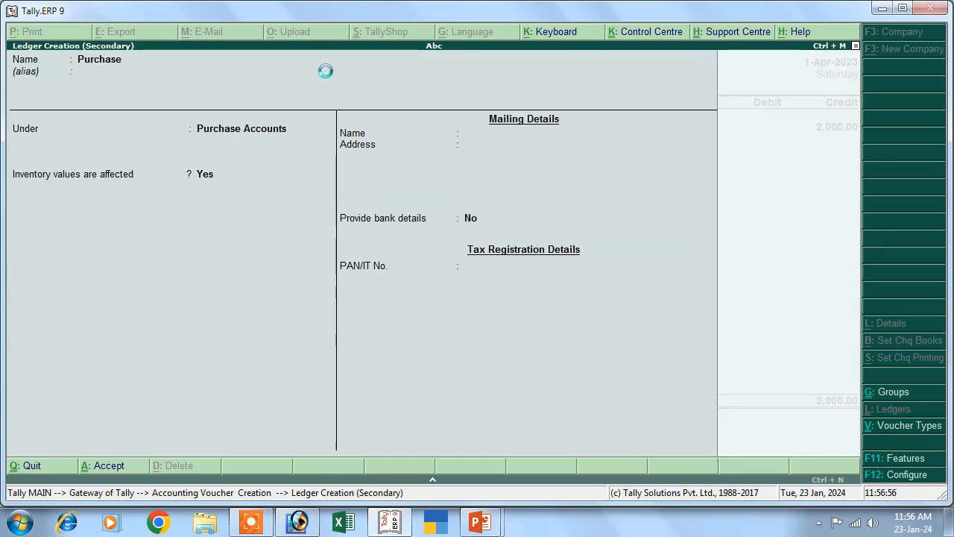
key("Return")
key("Return")
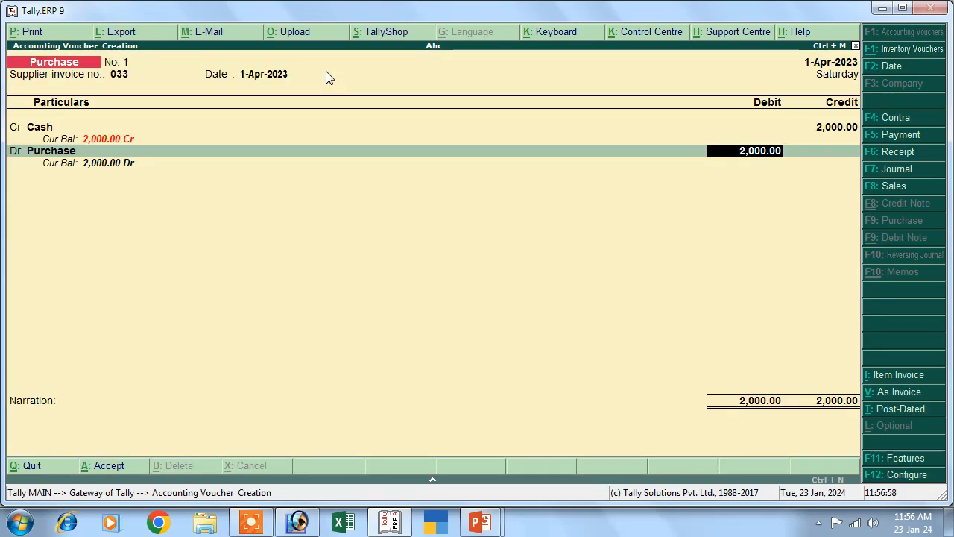
Set the Purchase debit amount to 3,000 and start a second credit line.
type("3000")
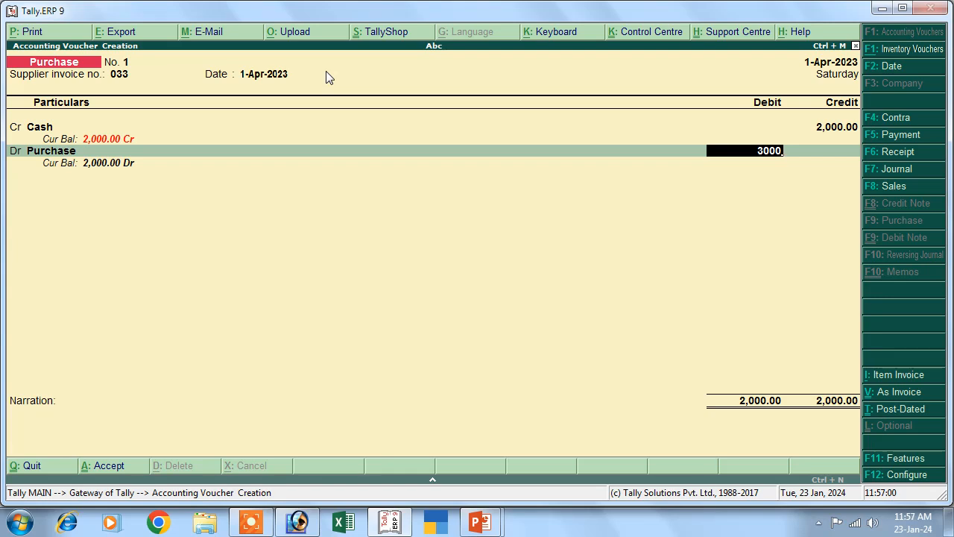
key("Return")
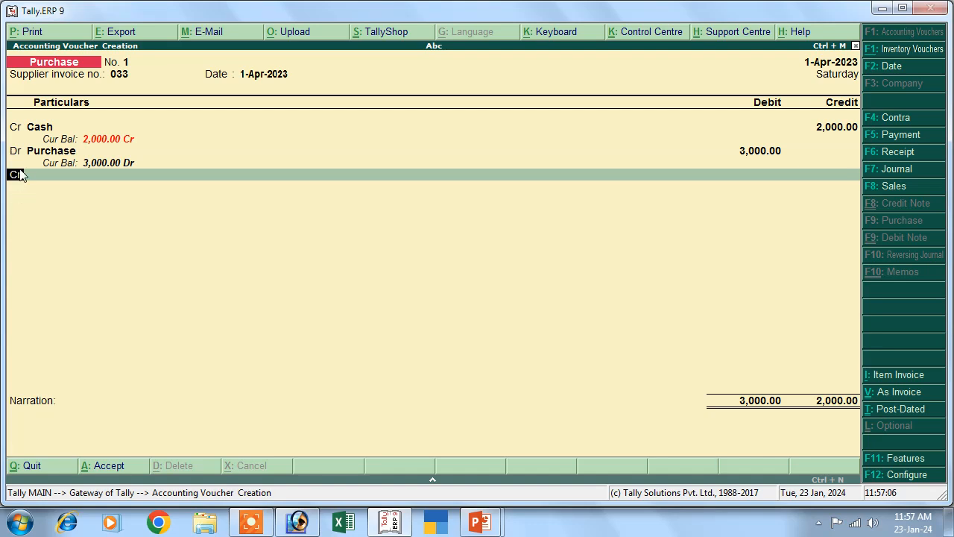
key("Return")
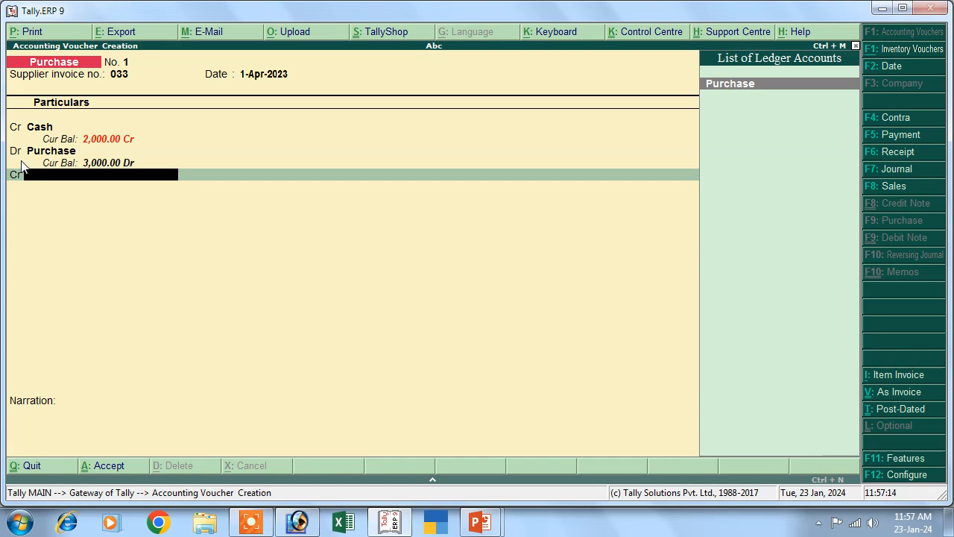
Set up a new ledger named Account Payble under the Current Liabilities group for the second credit line.
key("alt+c")
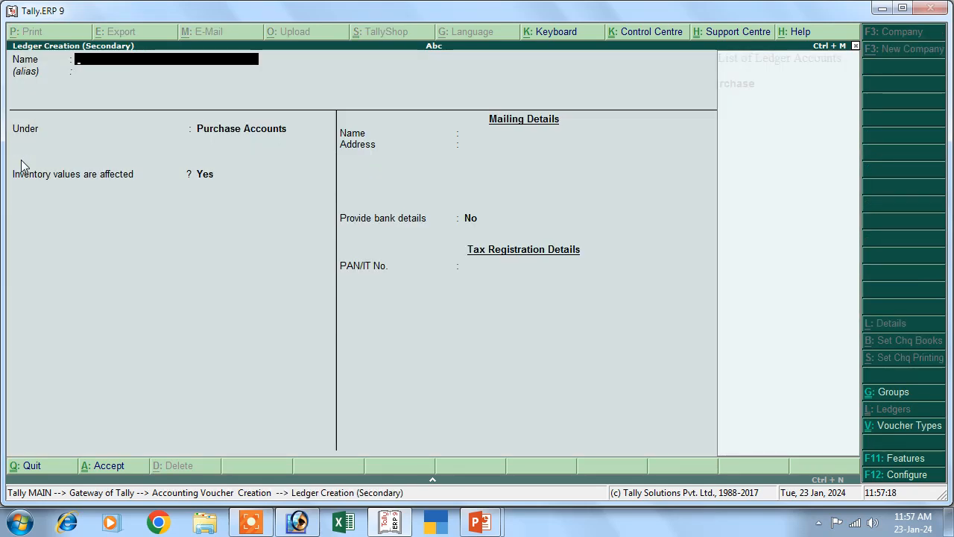
type("Account Pa")
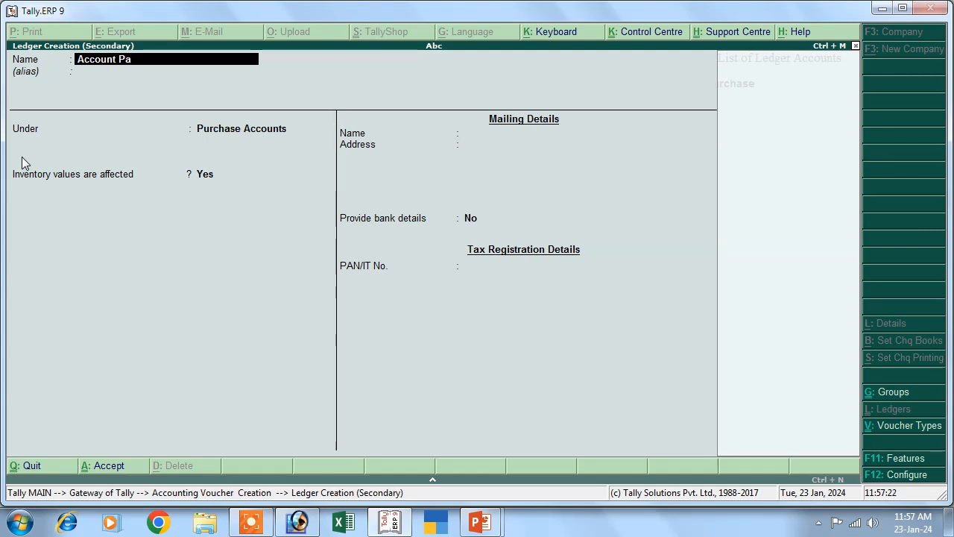
type("yble")
key("Return")
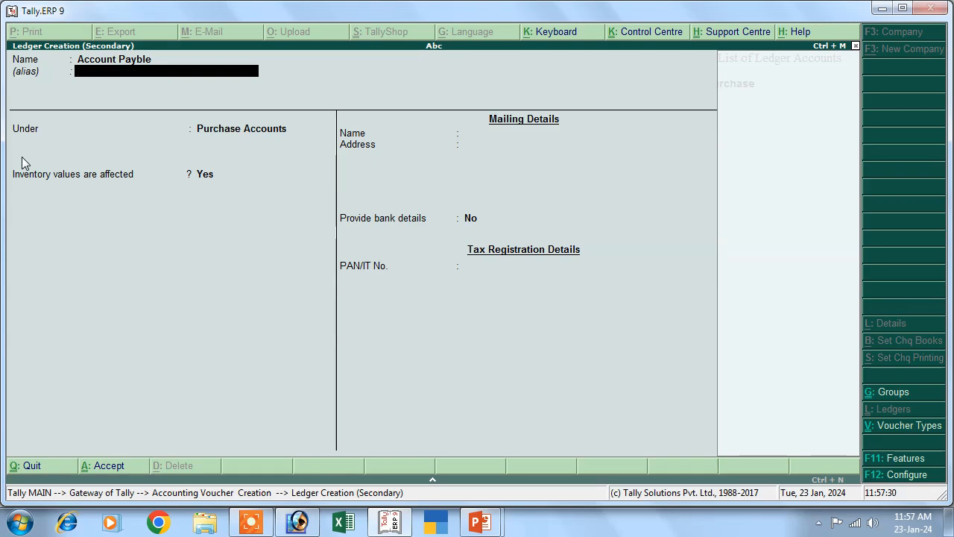
key("Return")
type("C")
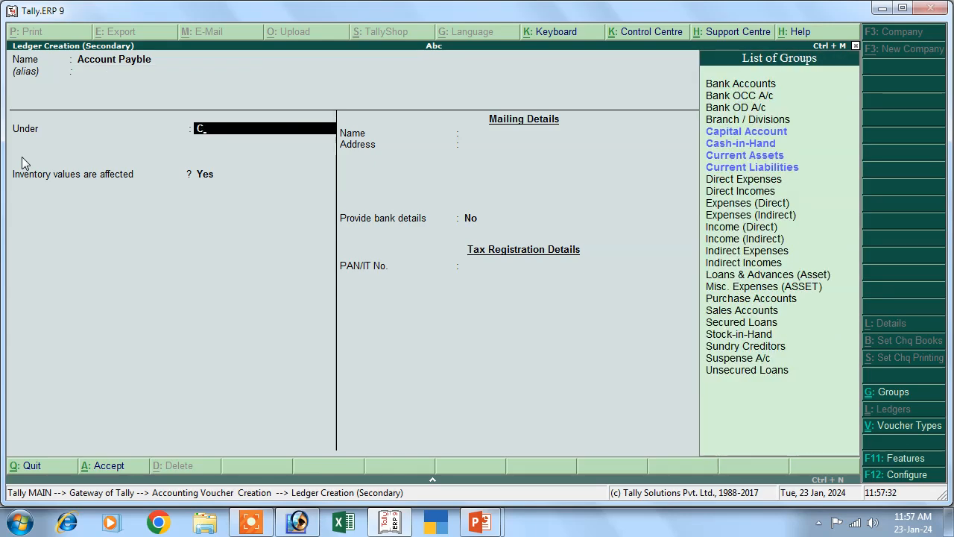
key("Down")
key("Down")
key("Down")
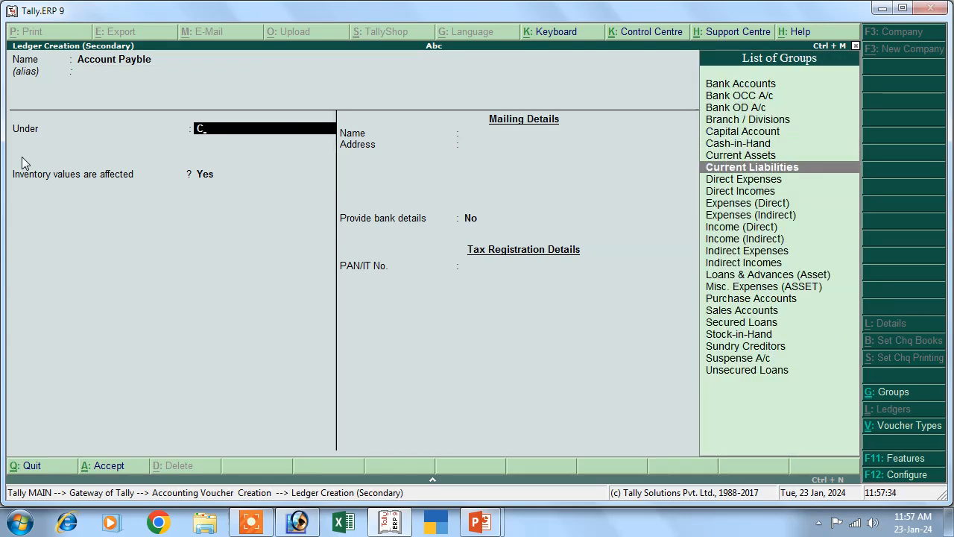
key("Return")
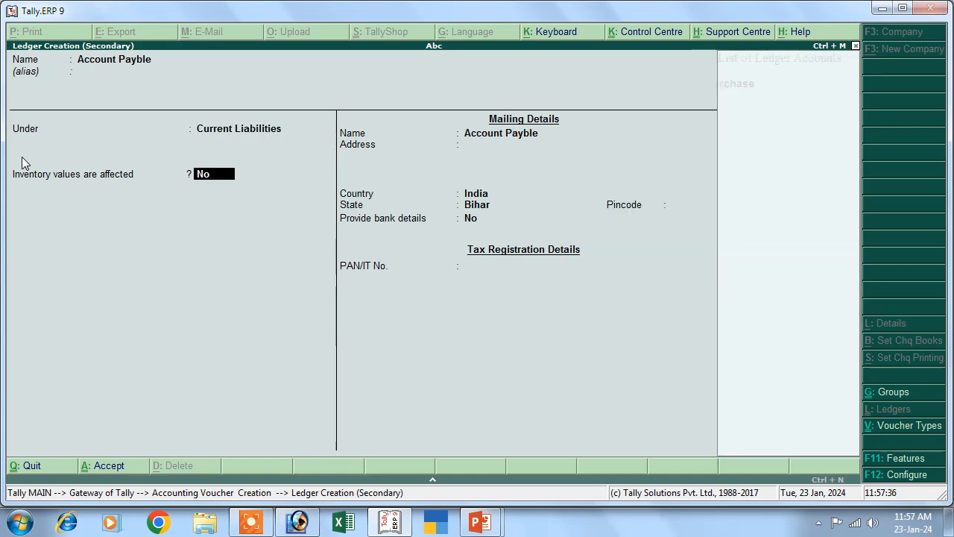
Return to the new ledger's name and append the supplier's name after Account Payble.
key("Return")
key("Return")
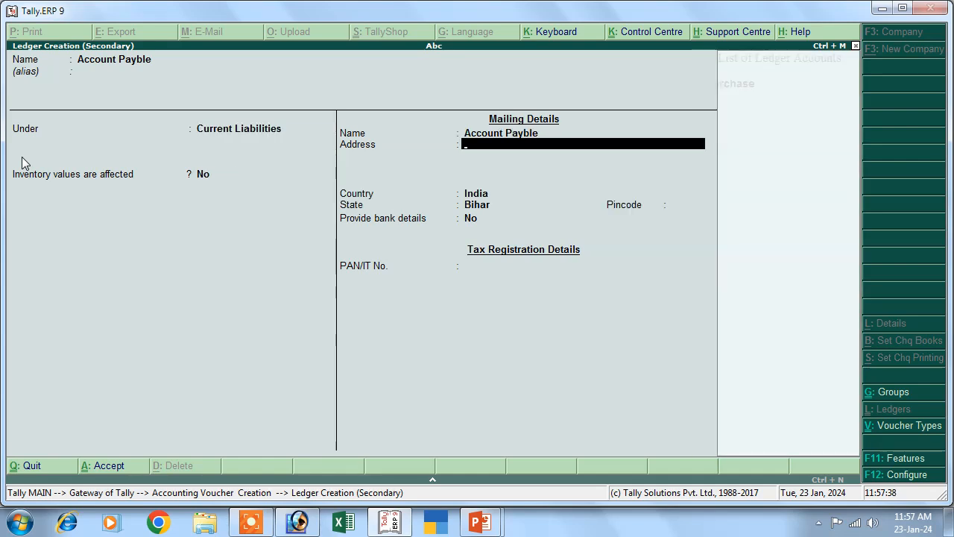
key("BackSpace")
key("BackSpace")
key("BackSpace")
key("BackSpace")
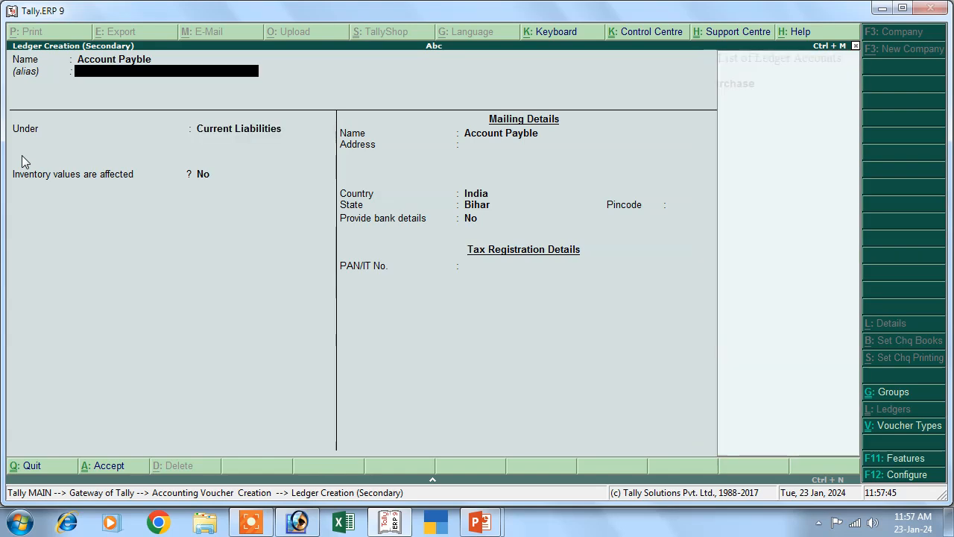
key("BackSpace")
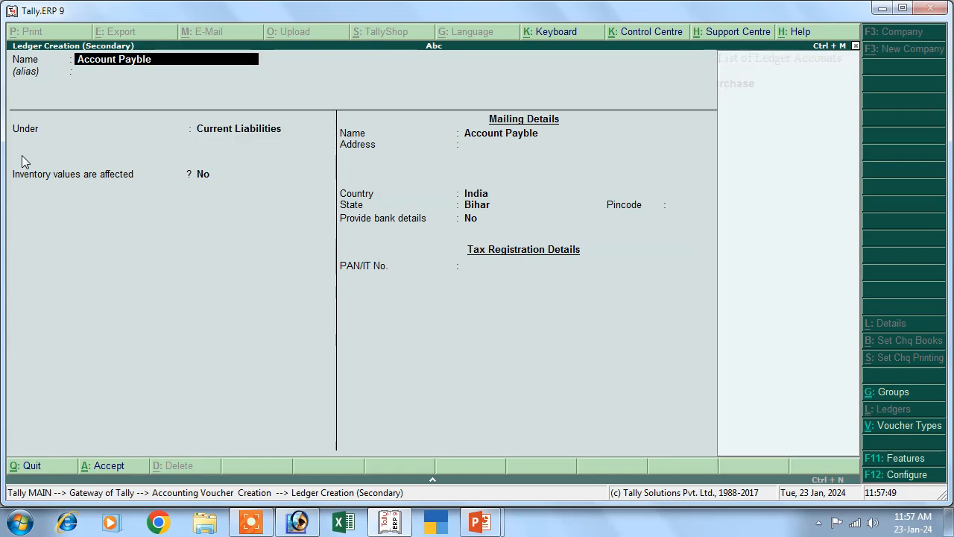
type("Khalid")
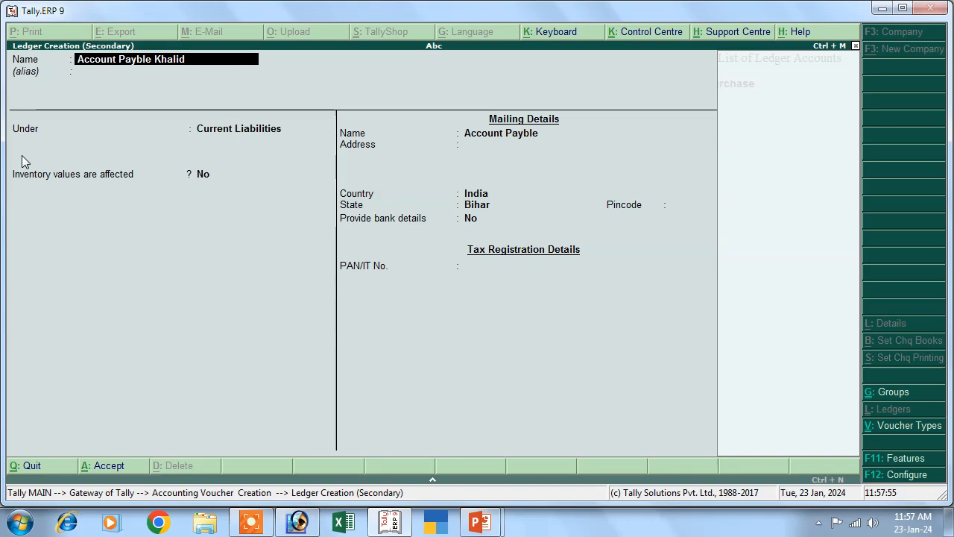
Keep the remaining default details and save the payable ledger for the voucher's second credit line.
key("Return")
key("Return")
key("Return")
key("Return")
key("Return")
key("Return")
key("Return")
key("Return")
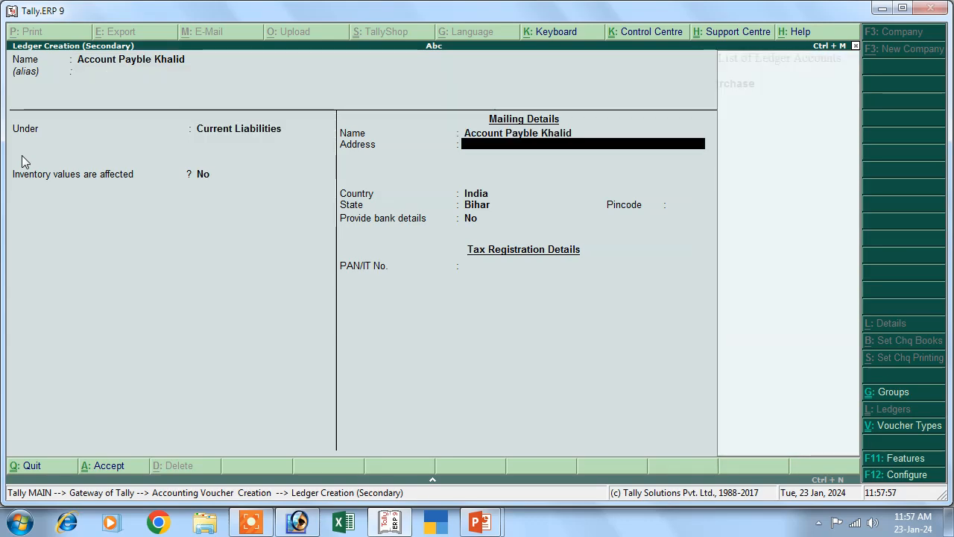
key("Return")
key("Return")
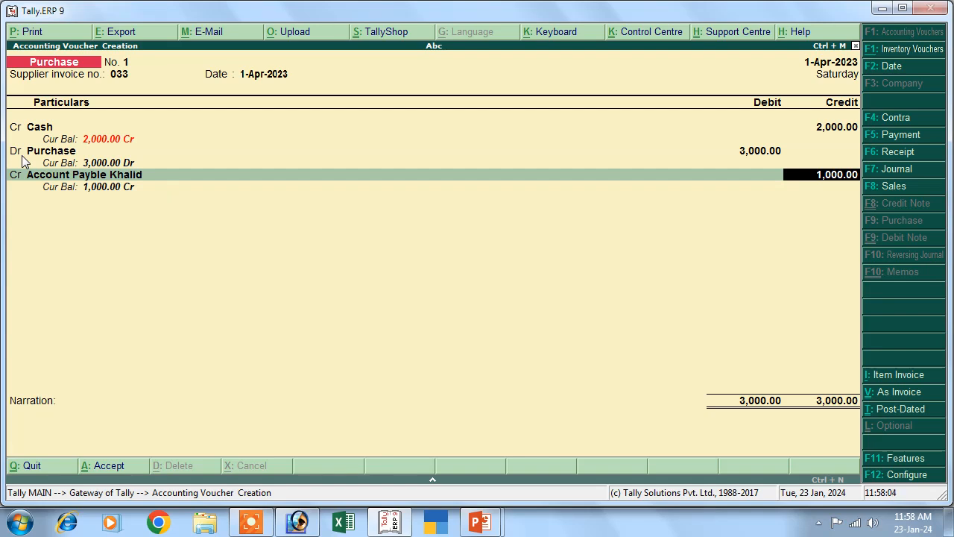
Accept the 1,000 credit on the payable ledger and save the purchase voucher with an empty narration.
key("Return")
key("Return")
key("Return")
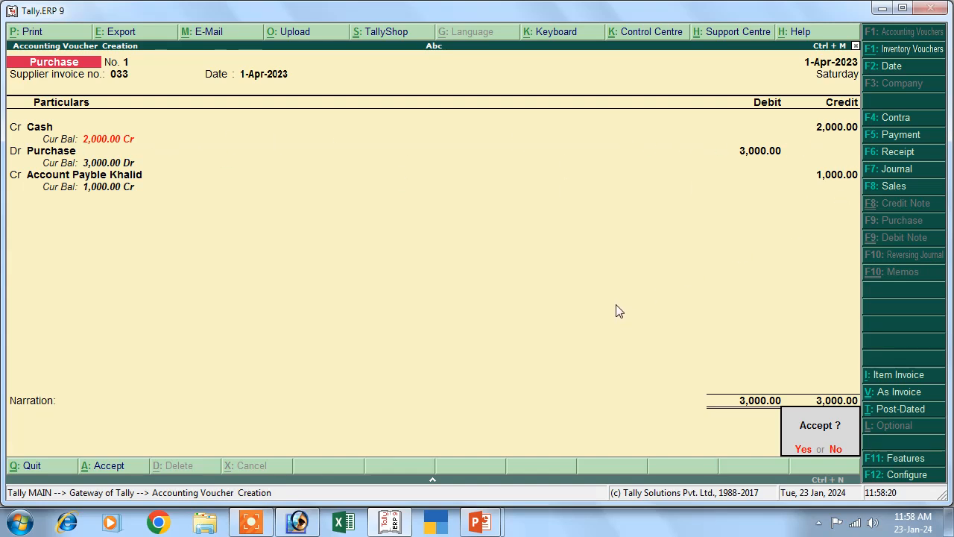
key("Return")
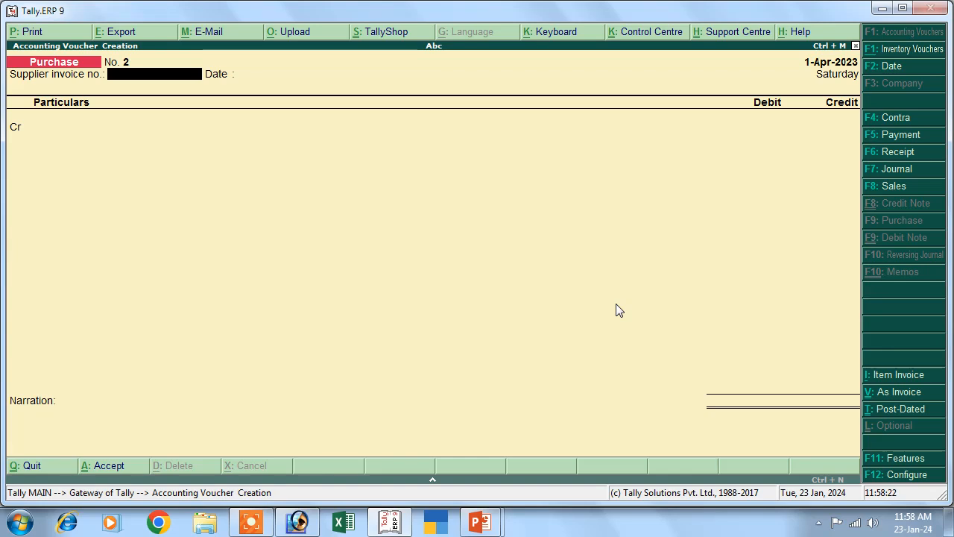
Switch to the PowerPoint slide show to read the sales transaction, and return to Tally.ERP 9.
mouse_move(480, 522)
left_click(556, 460)
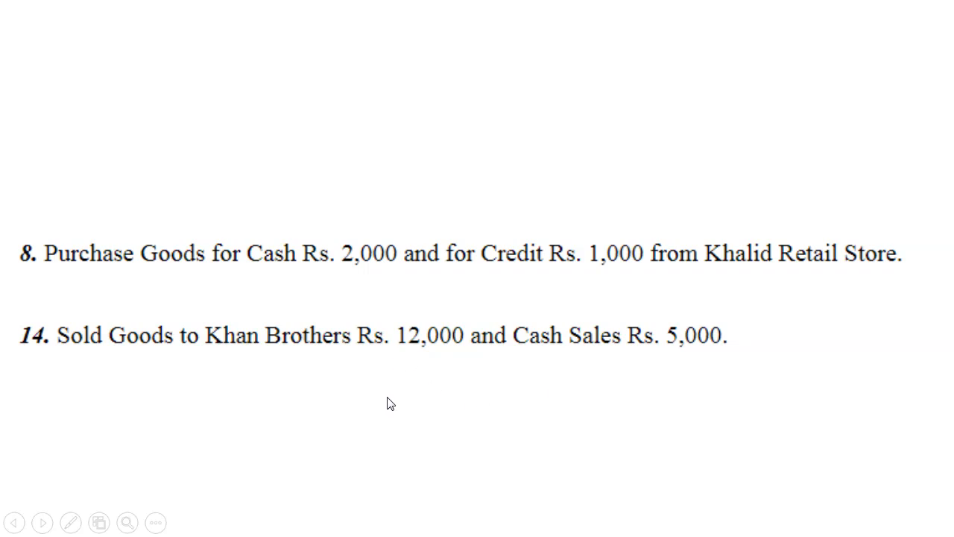
key("super+d")
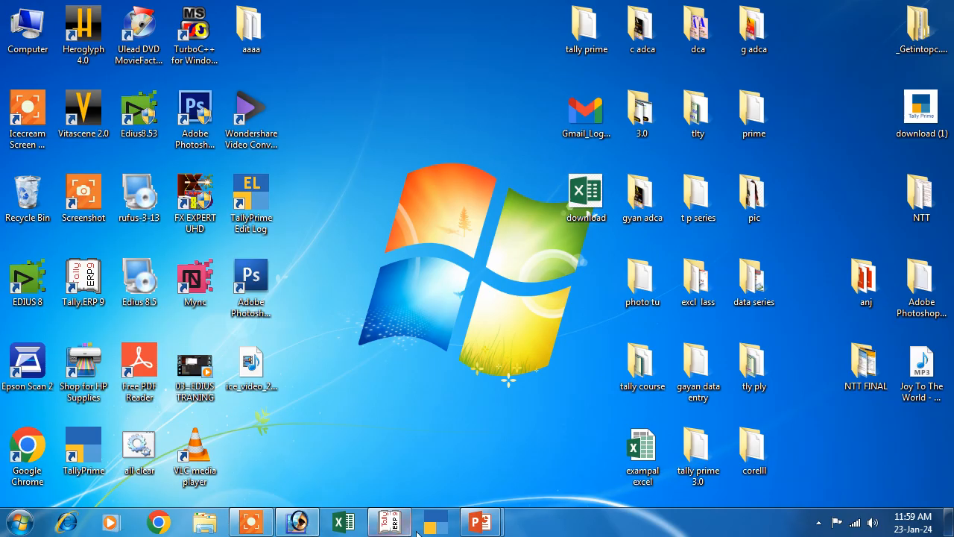
left_click(391, 523)
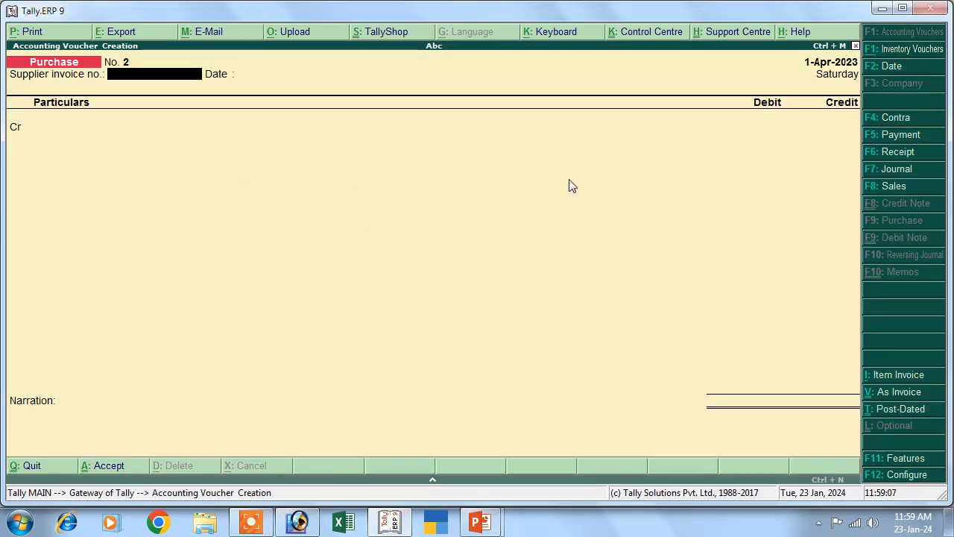
Start a Sales voucher in voucher mode instead of invoice mode, with reference number 055.
left_click(868, 188)
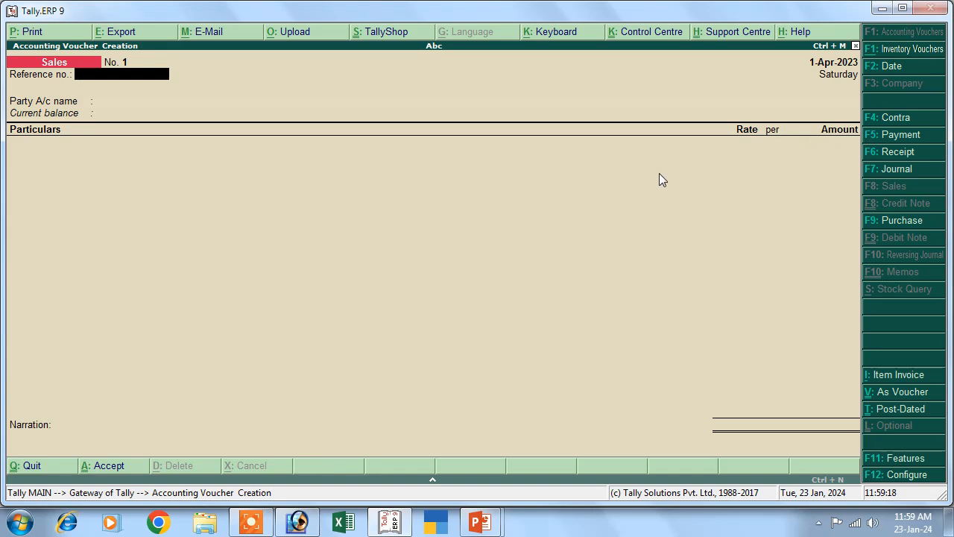
key("ctrl+v")
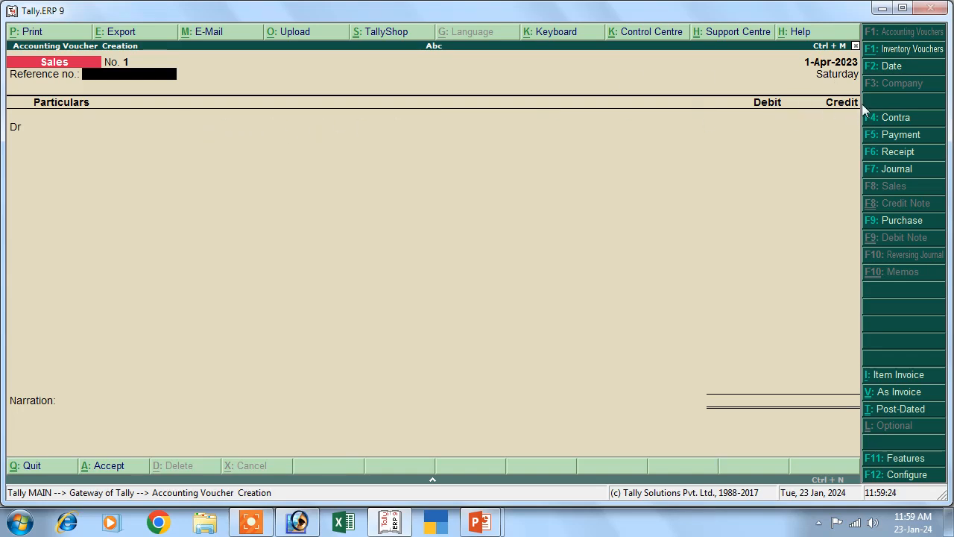
type("055")
key("Return")
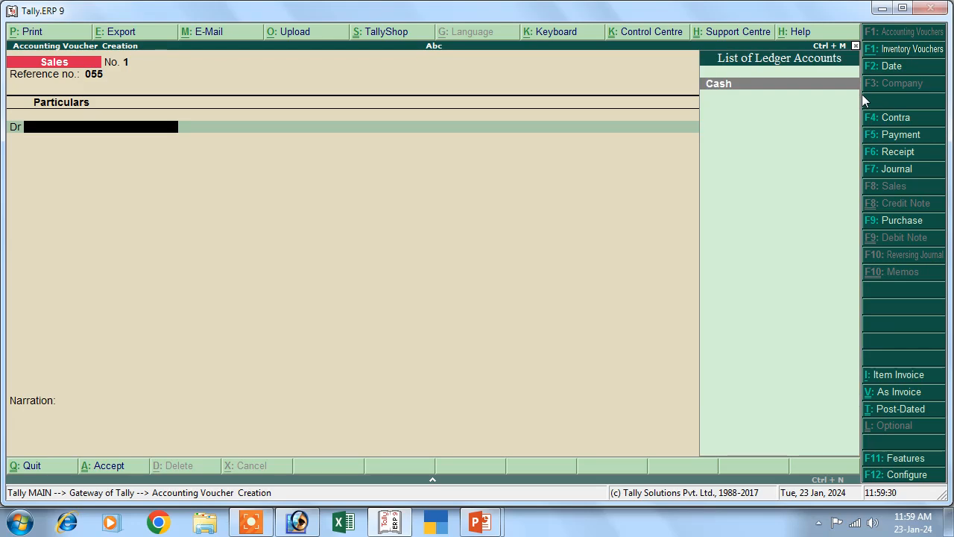
Debit the Cash ledger with 5,000, accepting the default party details.
key("Return")
key("Return")
key("ctrl+a")
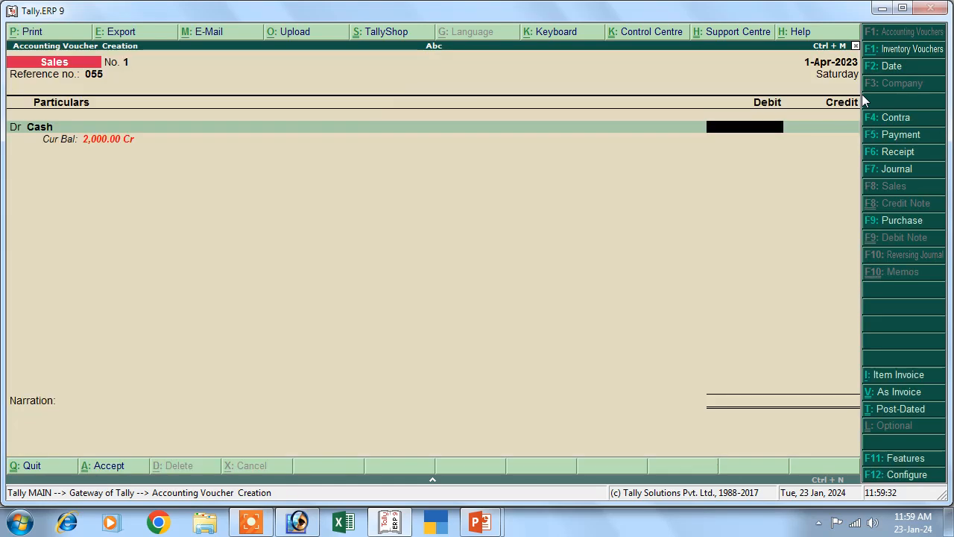
type("5000")
key("Return")
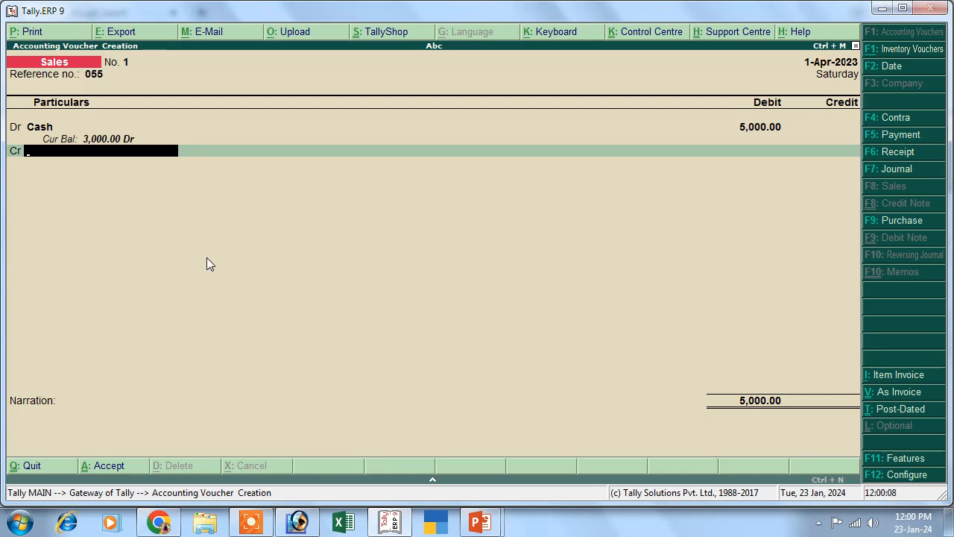
Create a ledger named Sales under Sales Accounts and use it for the voucher's credit line.
key("alt+c")
type("Sales")
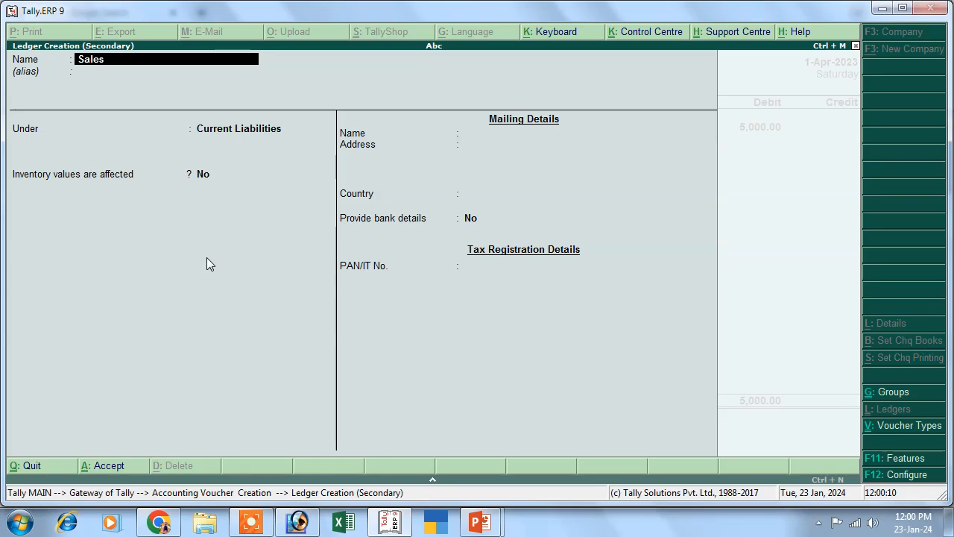
key("Return")
type("S")
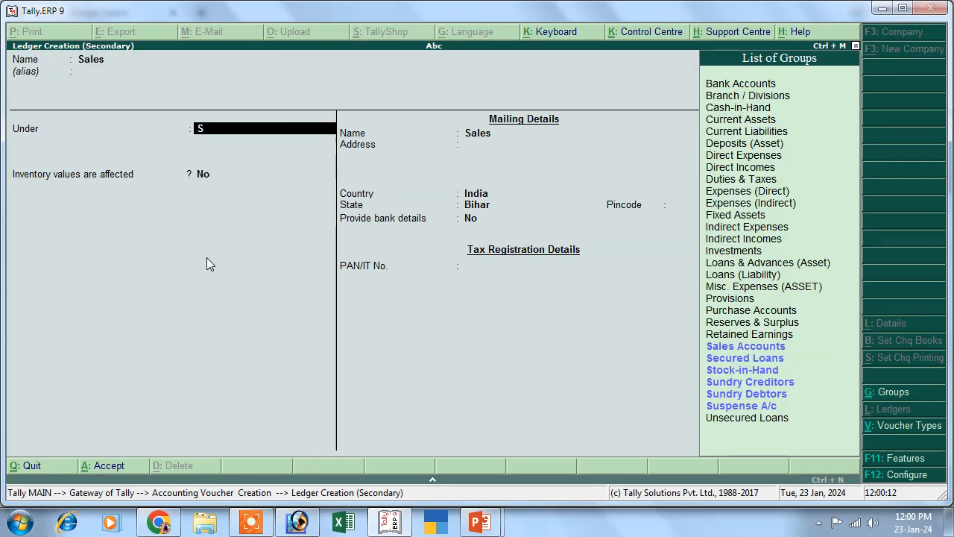
key("Return")
key("Return")
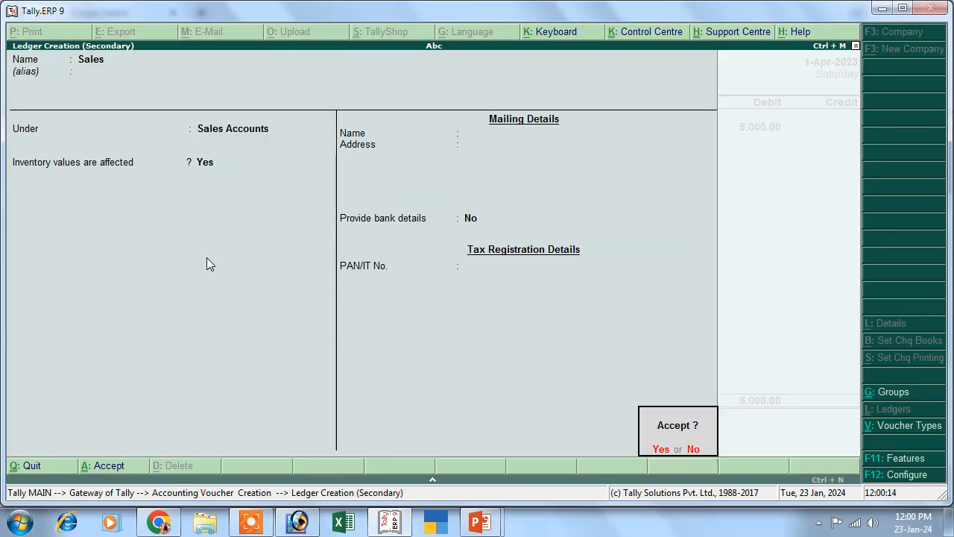
key("Return")
key("Escape")
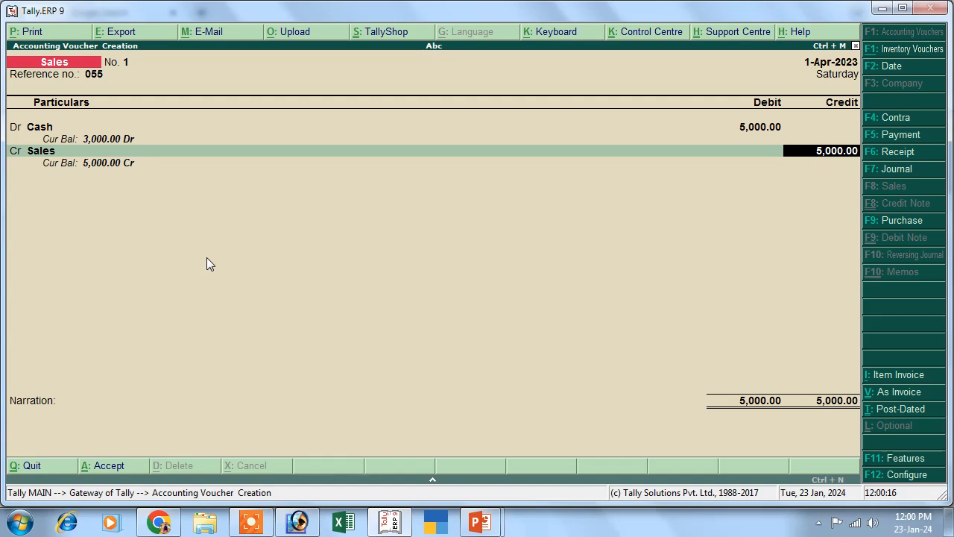
Set the Sales credit amount to 17,000 and start a second debit line.
type("17,000")
key("Return")
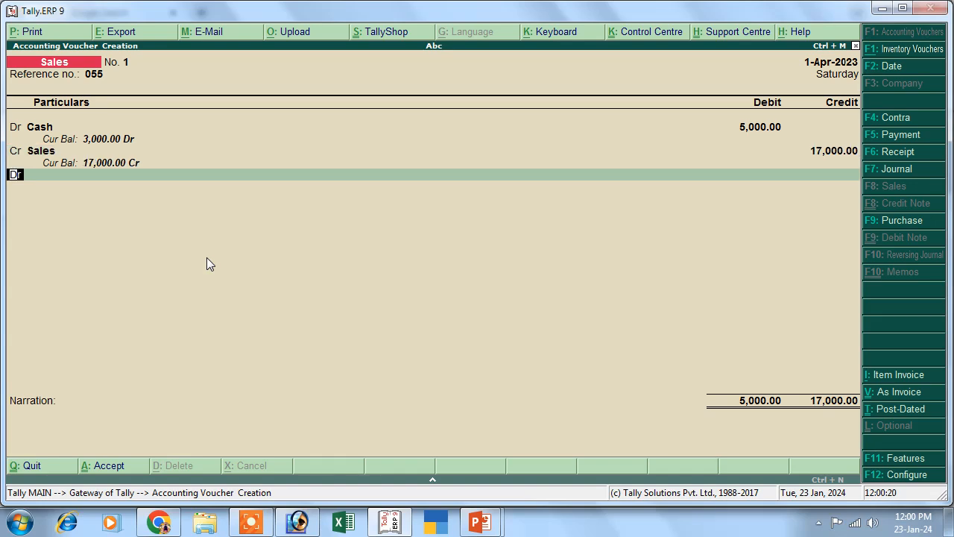
key("Return")
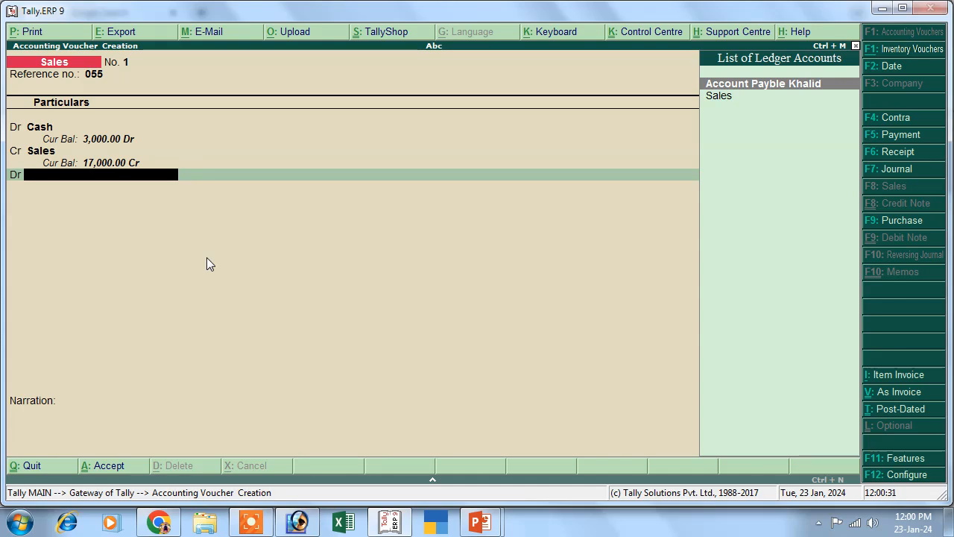
Begin a new ledger named Account Receivable Khan Brothers for the second debit line, leaving the alias empty.
key("alt+c")
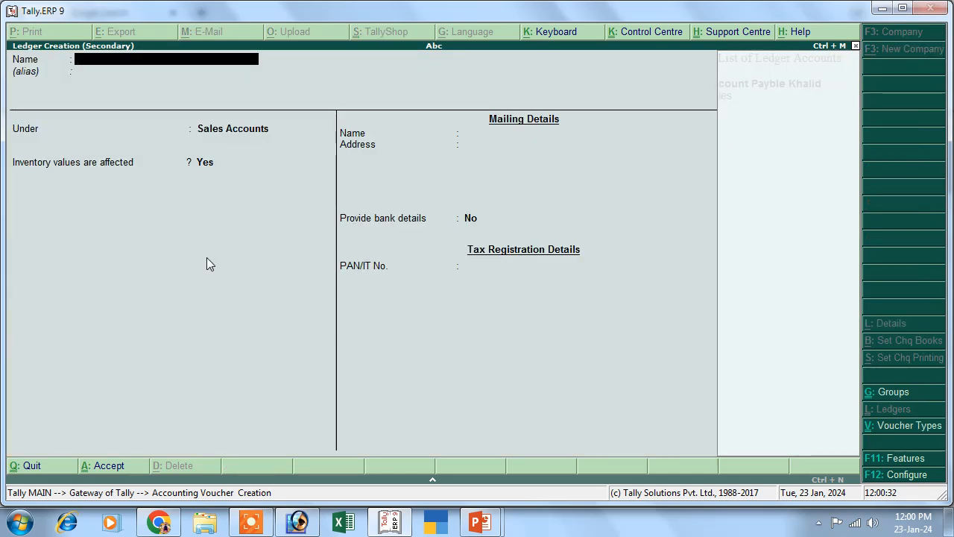
type("Account")
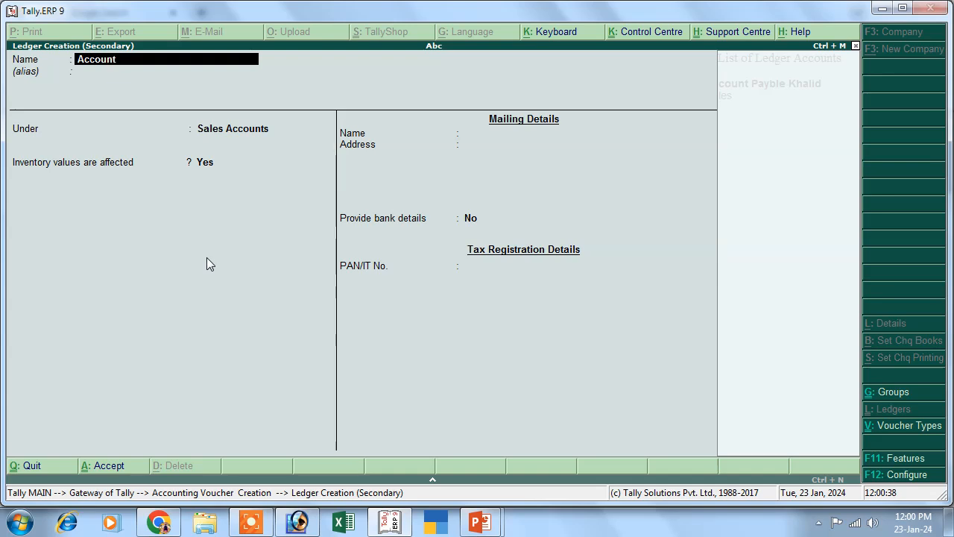
type(" Rec")
type("eiv")
type("abl")
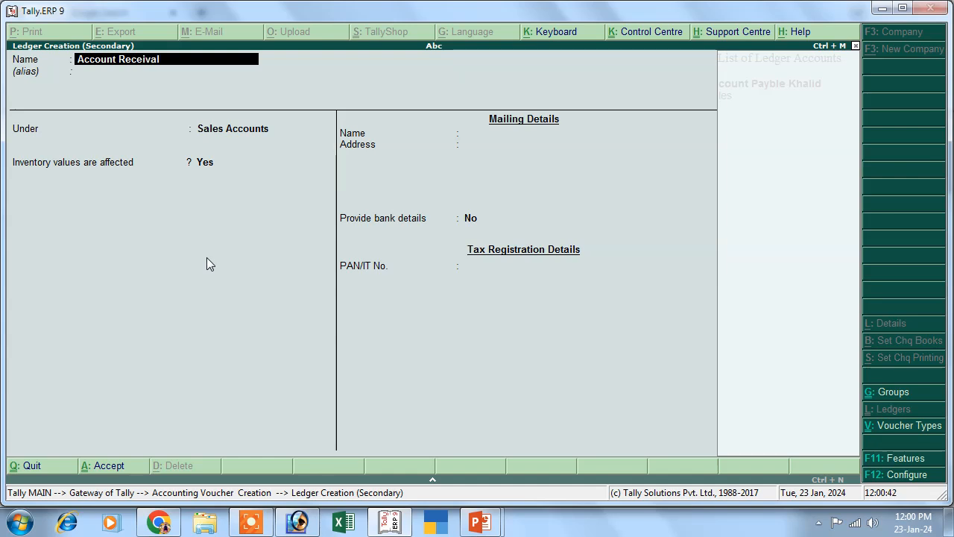
key("BackSpace")
type("ble Khan b")
key("BackSpace")
type("Brothers")
key("Return")
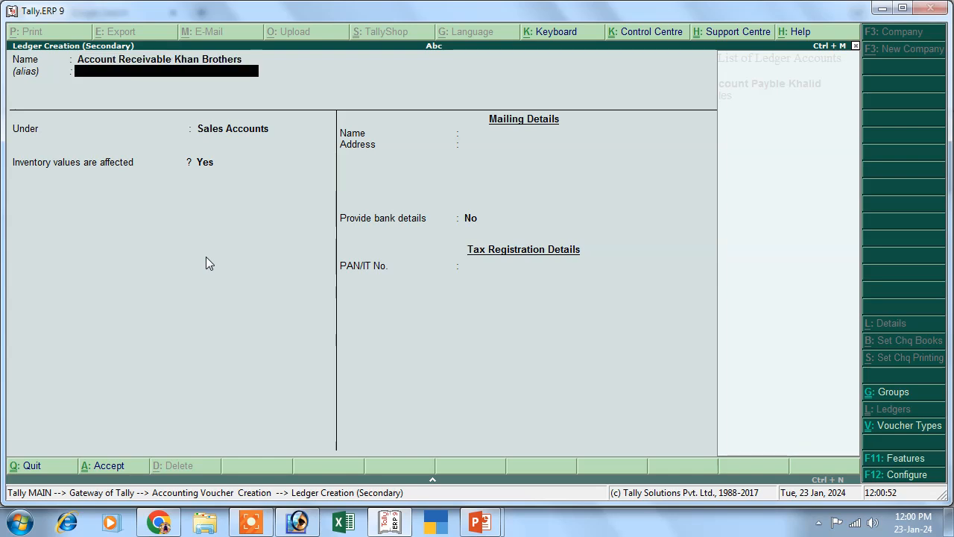
key("Return")
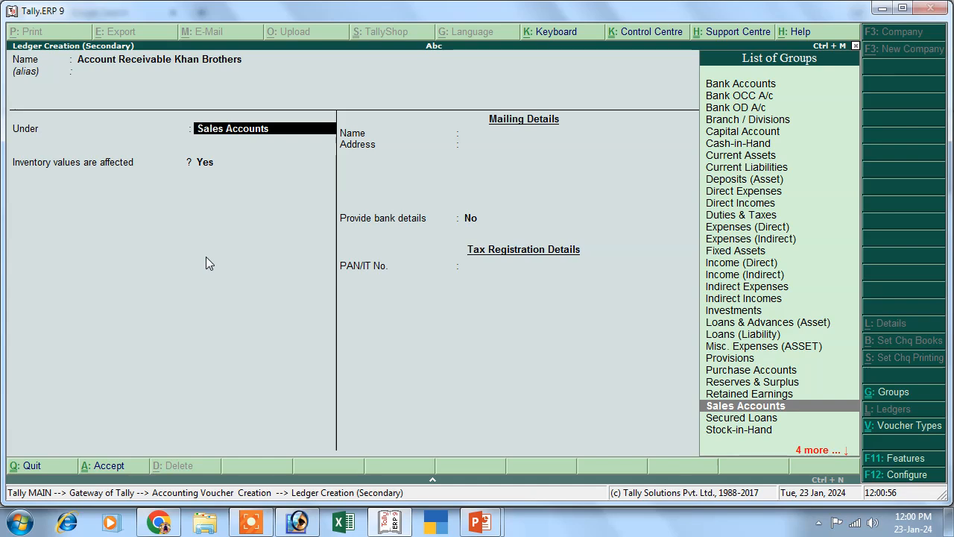
Place the receivable ledger under Current Assets and save it with the default mailing and tax details.
type("C")
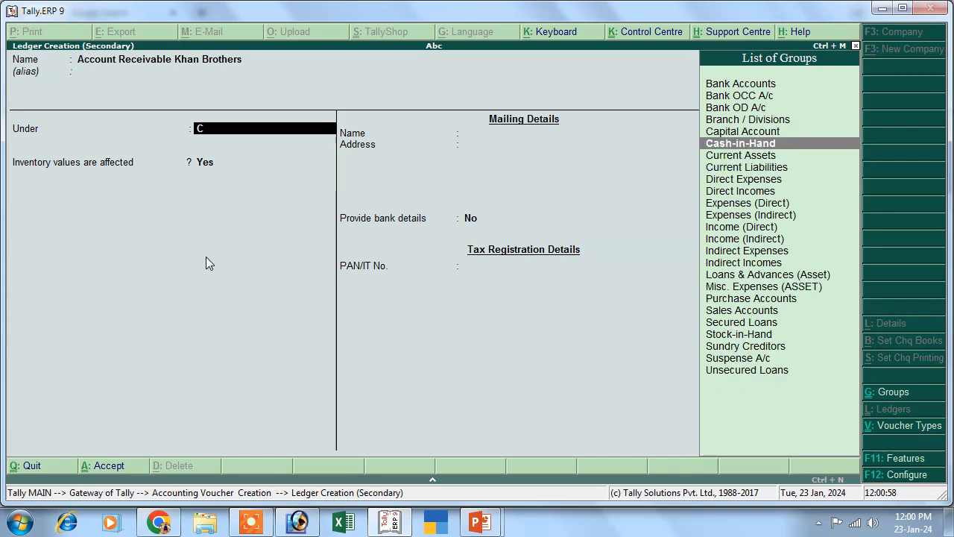
key("Down")
key("Down")
key("Return")
key("Return")
key("Return")
key("Return")
key("Return")
key("Return")
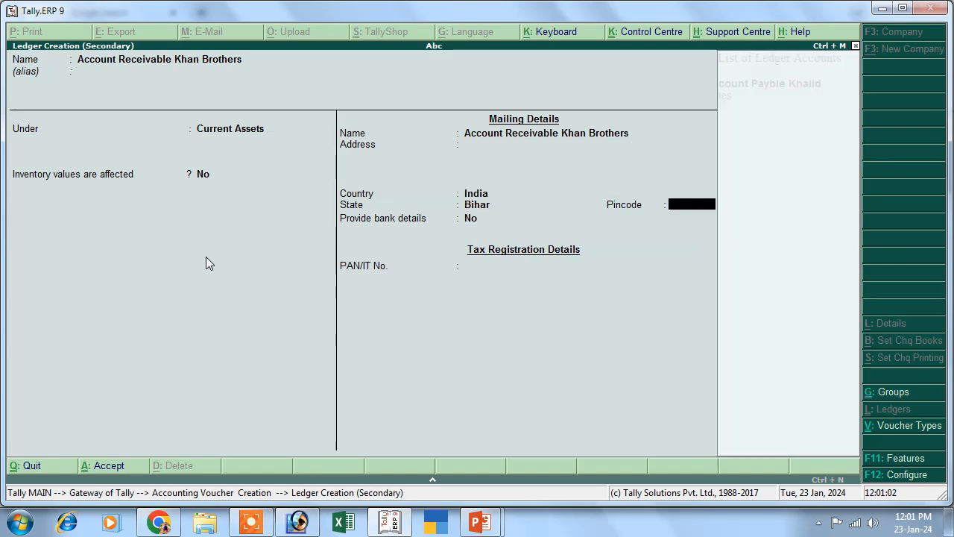
key("Return")
key("Return")
key("Return")
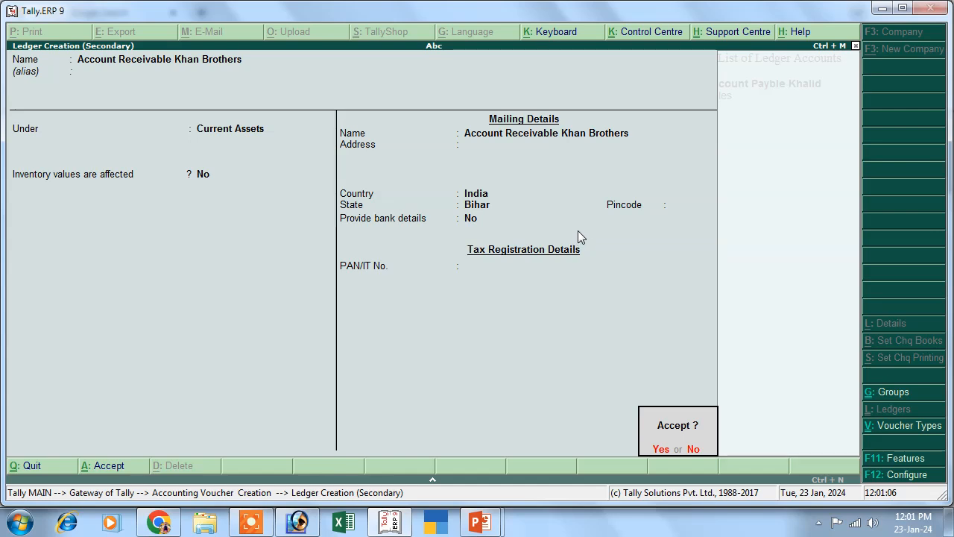
key("Return")
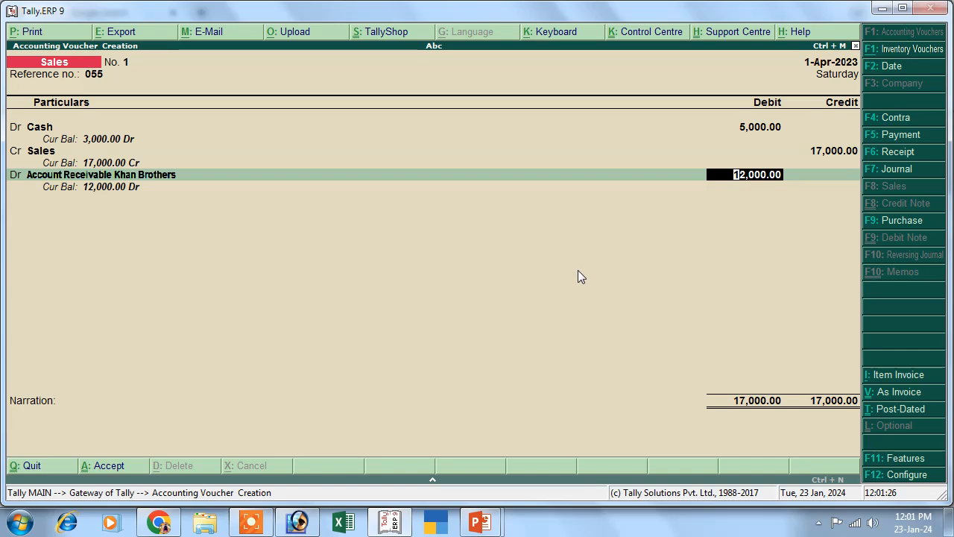
Accept the 12,000 debit for Khan Brothers and save the sales voucher with an empty narration.
key("Return")
key("Return")
key("Return")
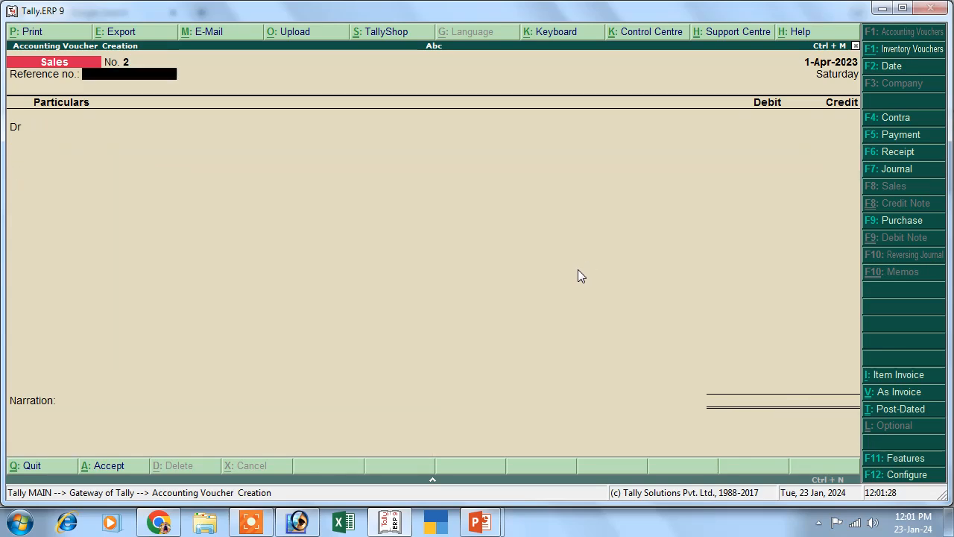
Quit voucher entry and open the company's Balance Sheet report.
key("Escape")
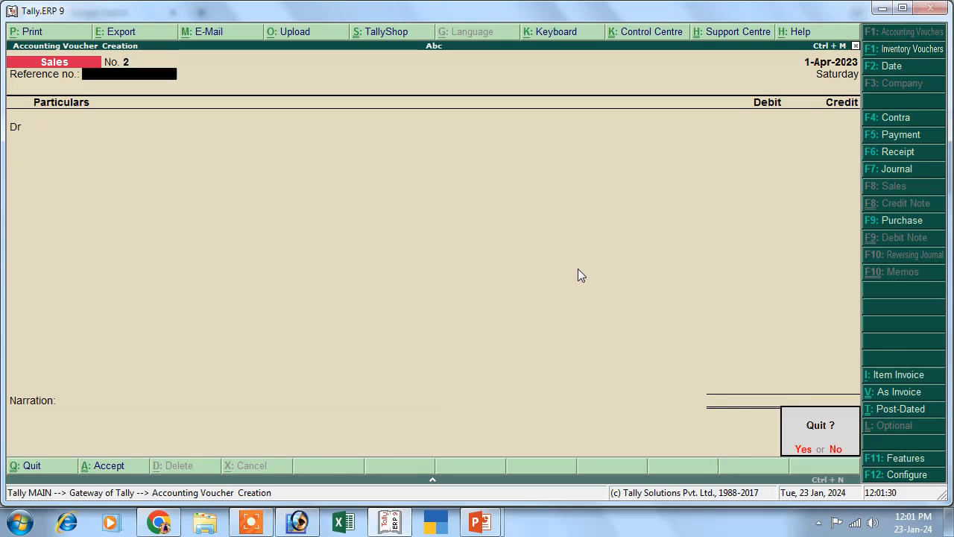
key("Return")
key("Down")
key("Down")
key("Down")
key("Down")
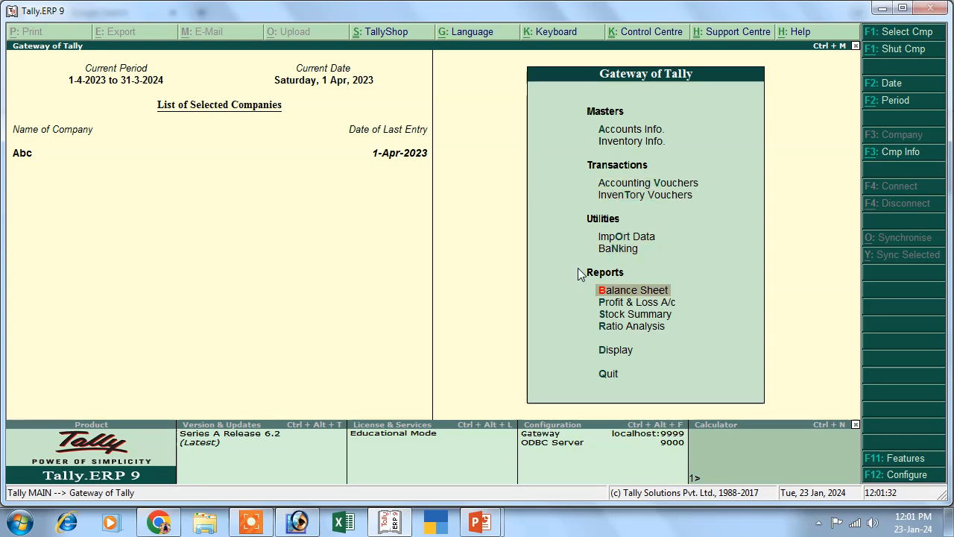
key("Return")
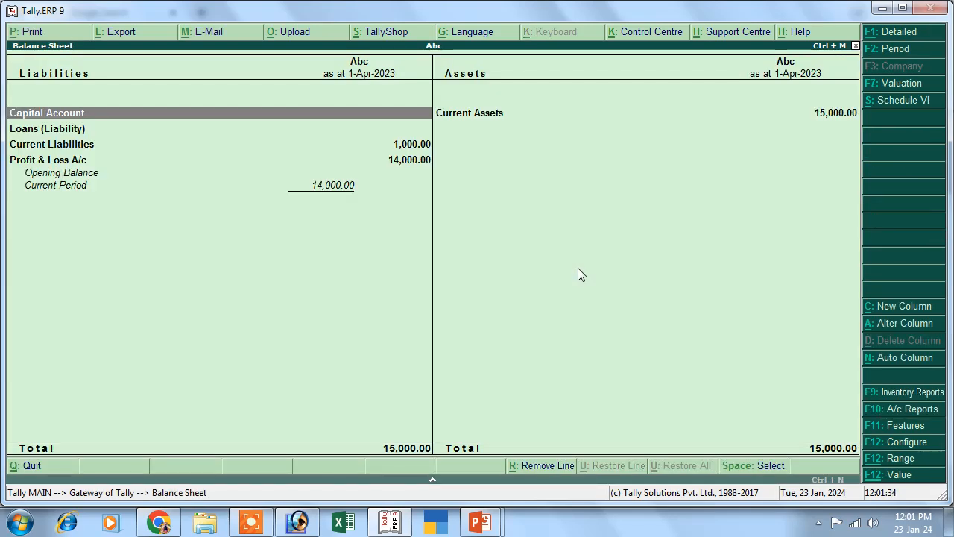
Show the Balance Sheet in detailed form and highlight the account payable line under Current Liabilities.
key("alt+F1")
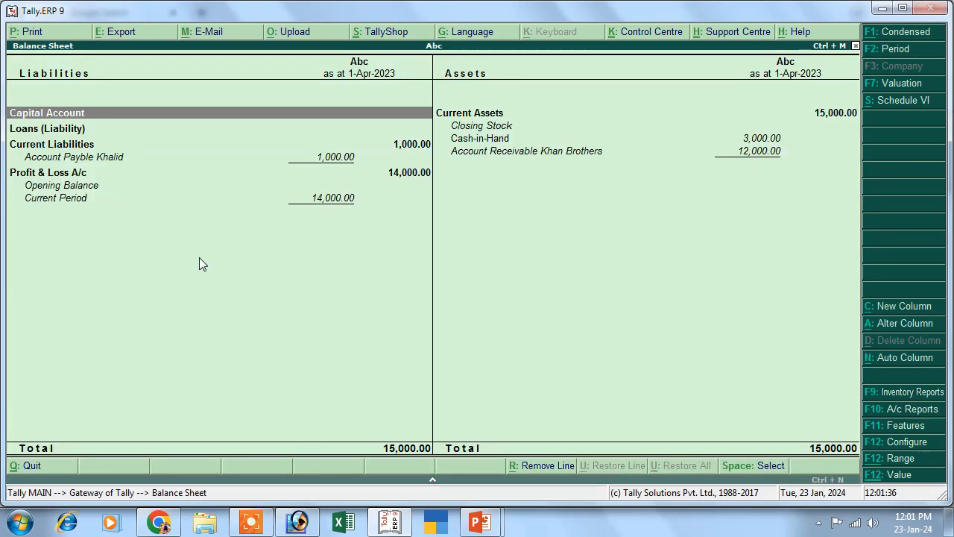
left_click(332, 161)
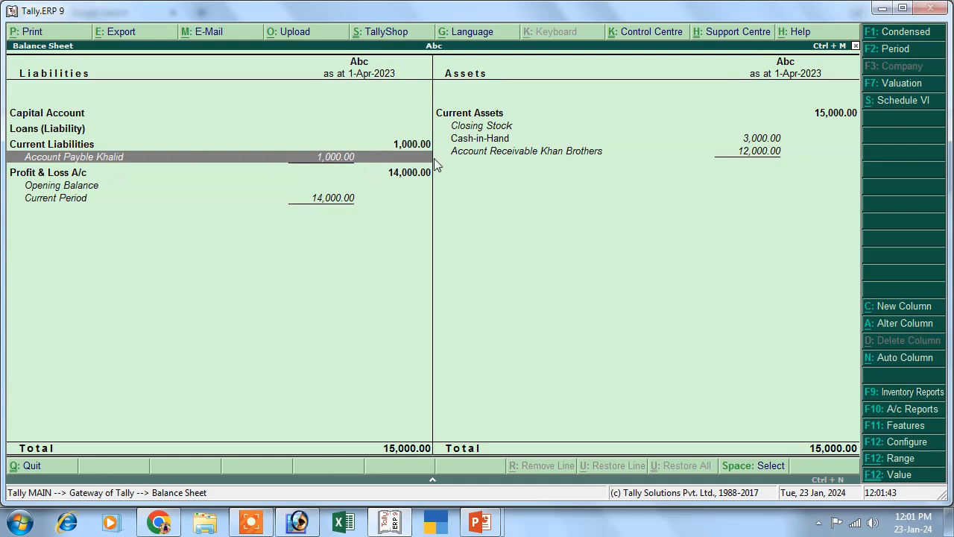
Drill down from Account Receivable Khan Brothers through its April summary to the underlying sales voucher.
left_click(484, 154)
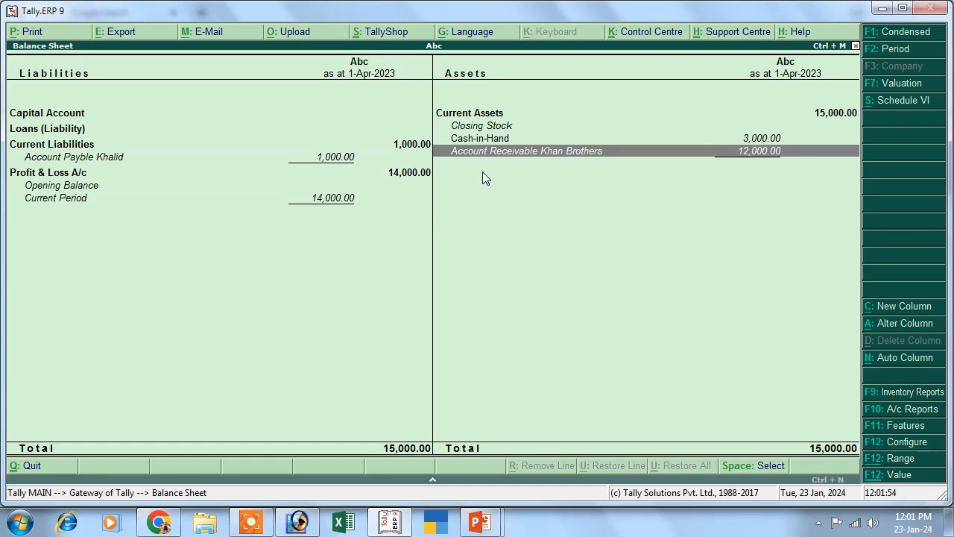
key("Return")
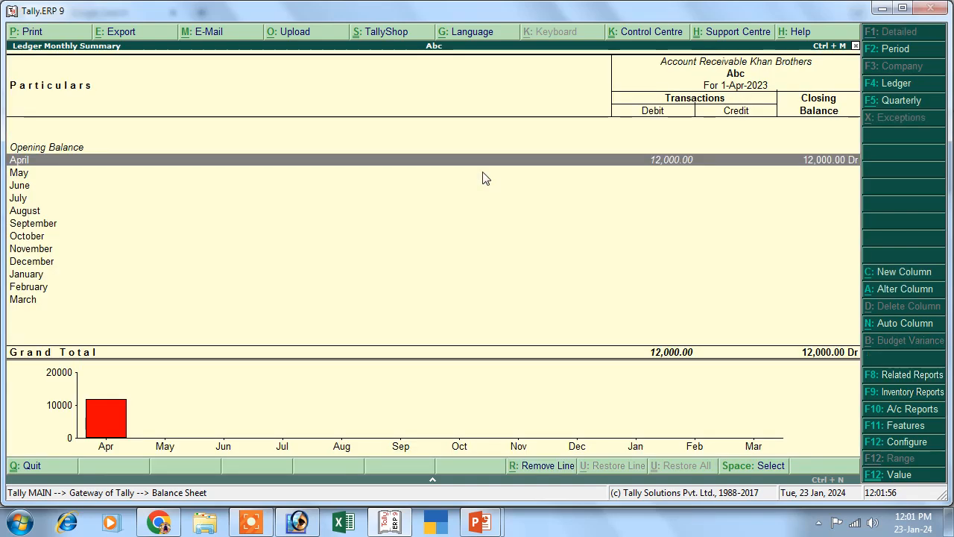
key("Return")
key("Return")
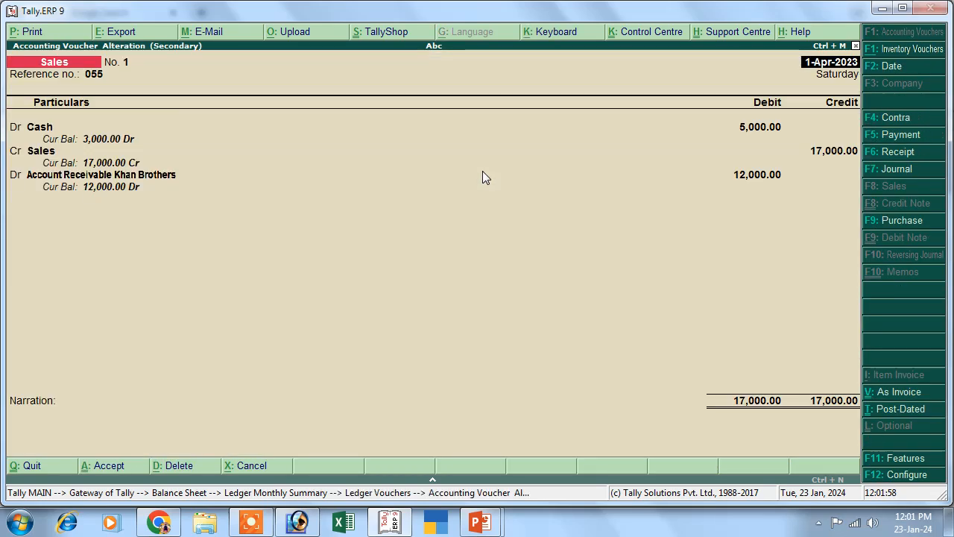
Leave the sales voucher unchanged and close all the open reports back to the Gateway of Tally.
key("Escape")
key("Escape")
key("Escape")
key("Escape")
key("Escape")
key("Escape")
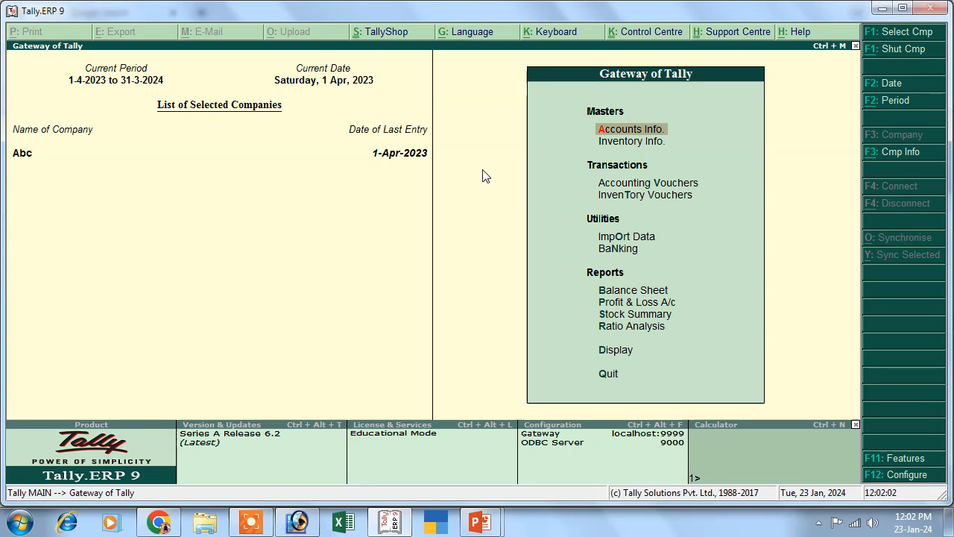